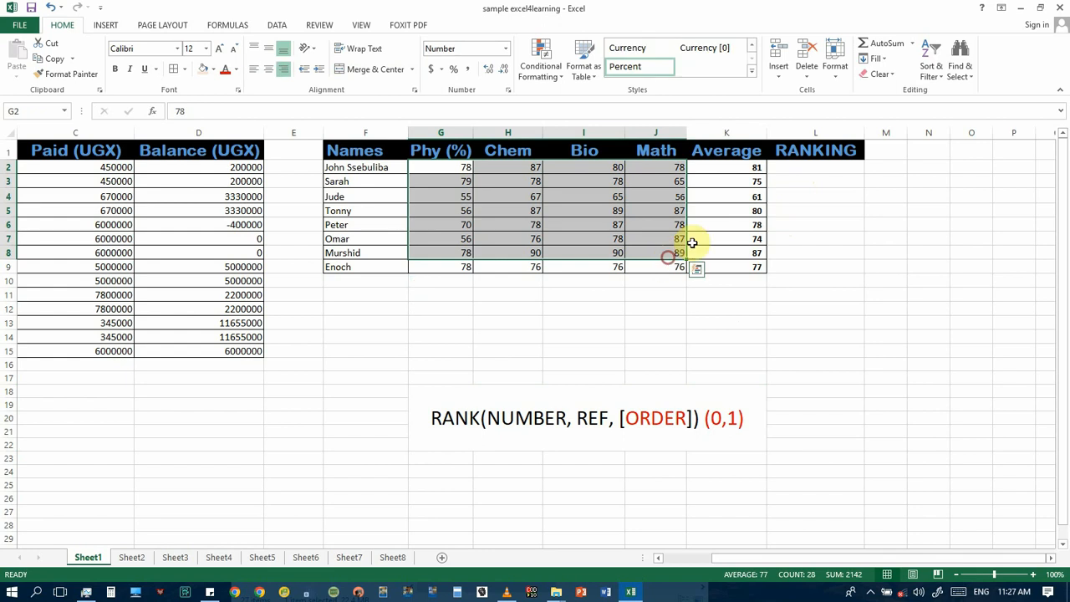
Step: Examine the average formulas in the Average column and the RANK syntax note below the marks table
left_click(744, 167)
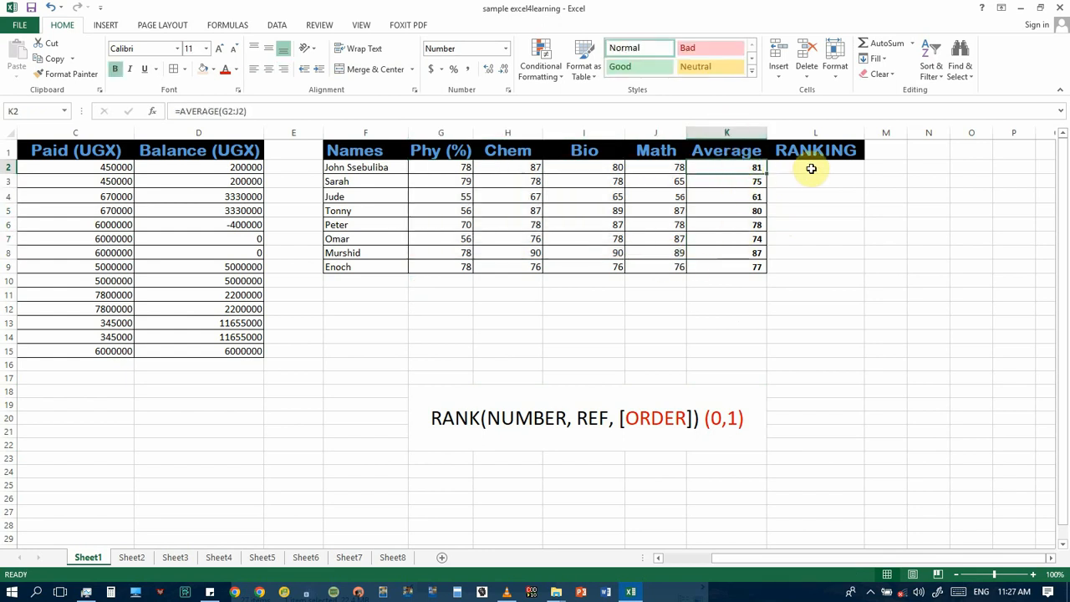
left_click(723, 185)
left_click_drag(723, 197, 723, 207)
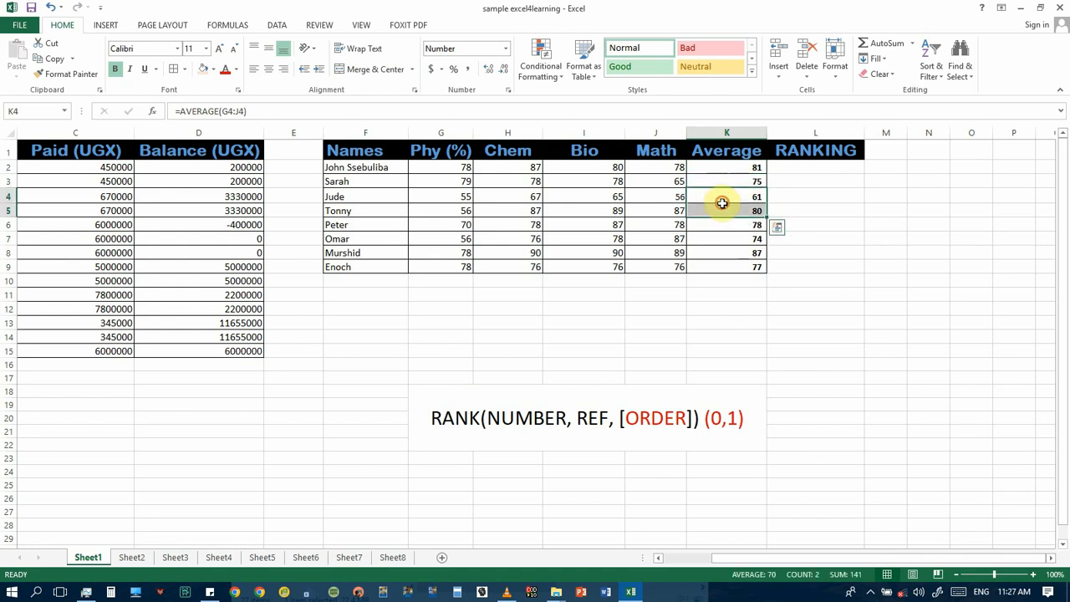
left_click(723, 226)
left_click(722, 251)
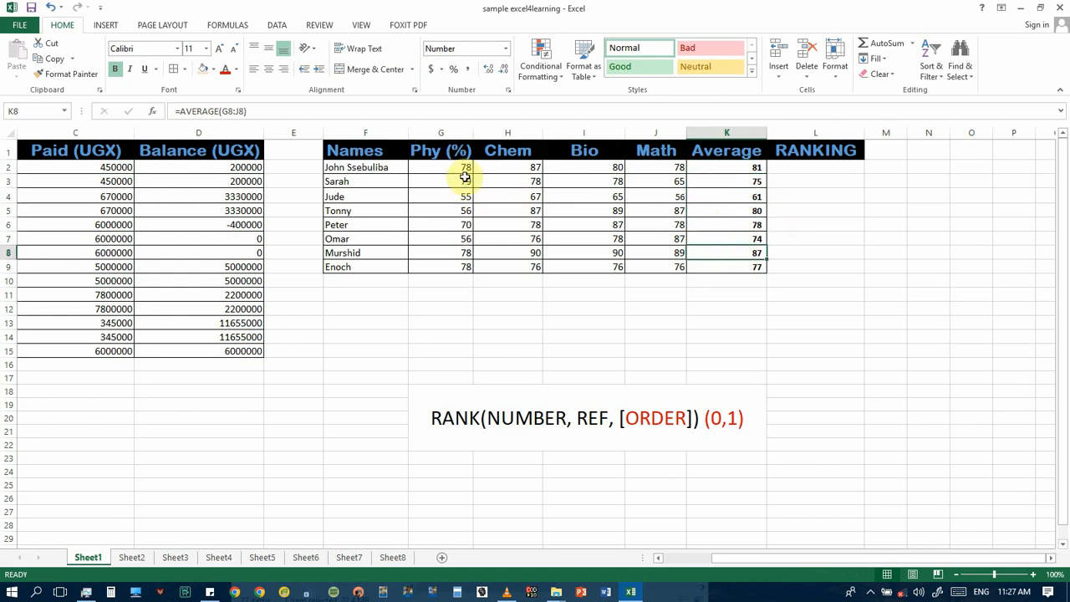
left_click(755, 168)
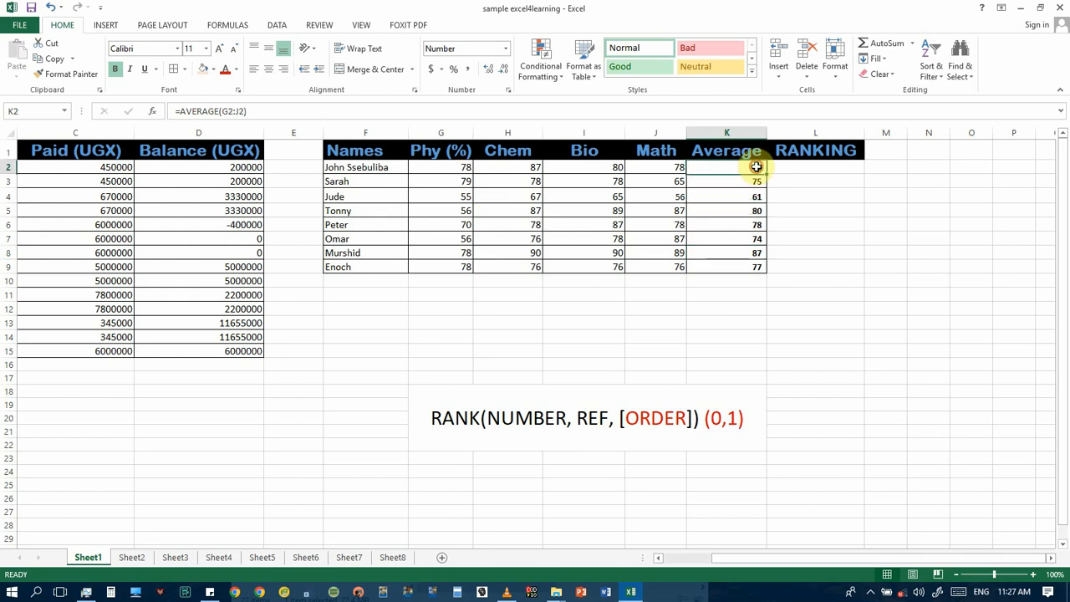
left_click(449, 428)
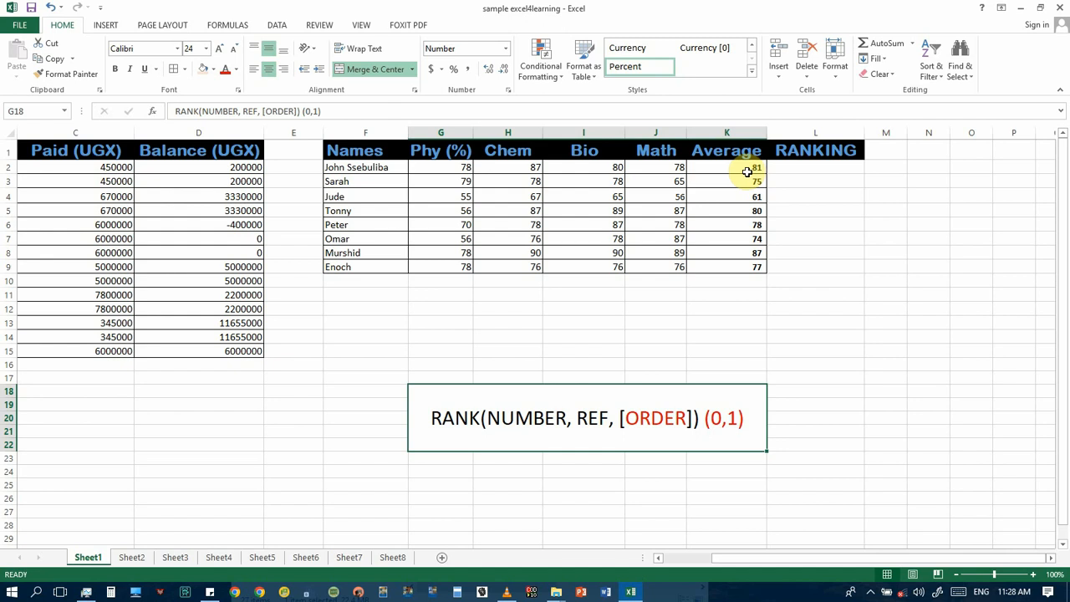
Step: Start a formula in L2 under RANKING, search the available functions for RANK, and insert the RANK function
left_click(810, 170)
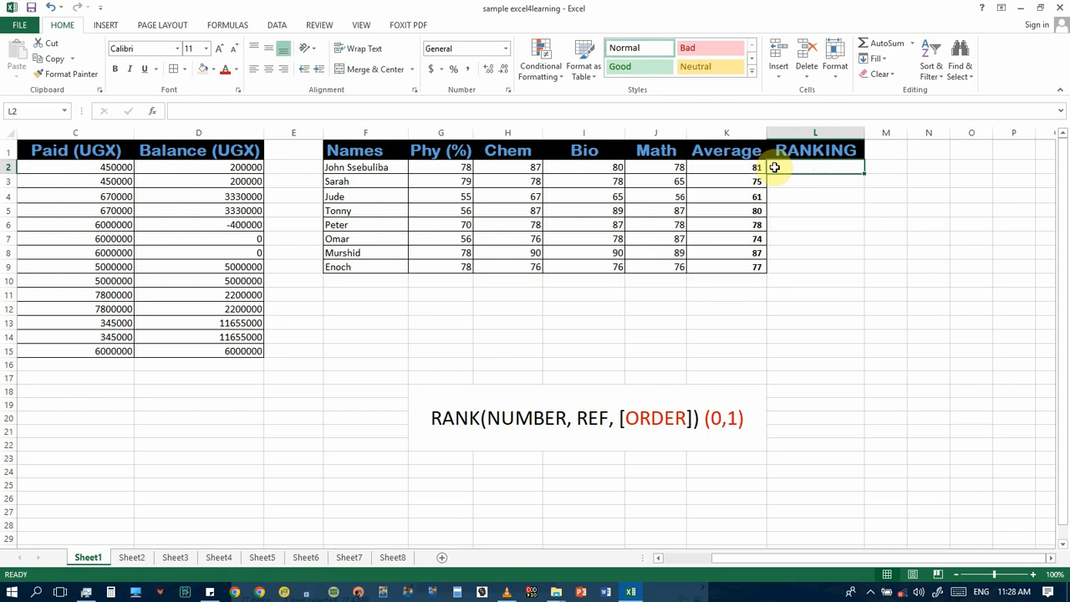
type("=")
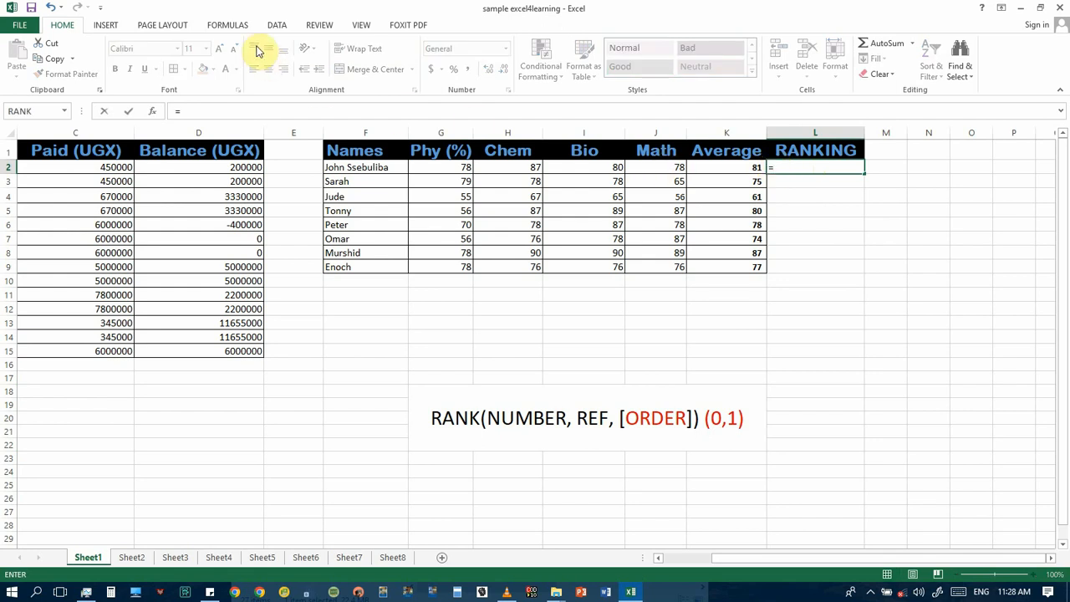
left_click(235, 25)
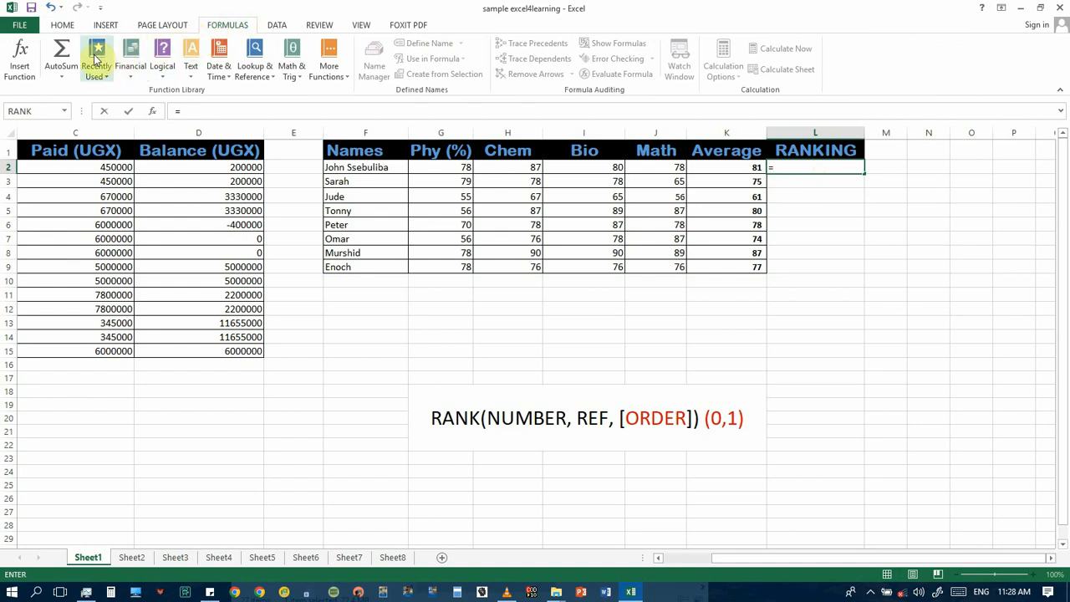
left_click(20, 69)
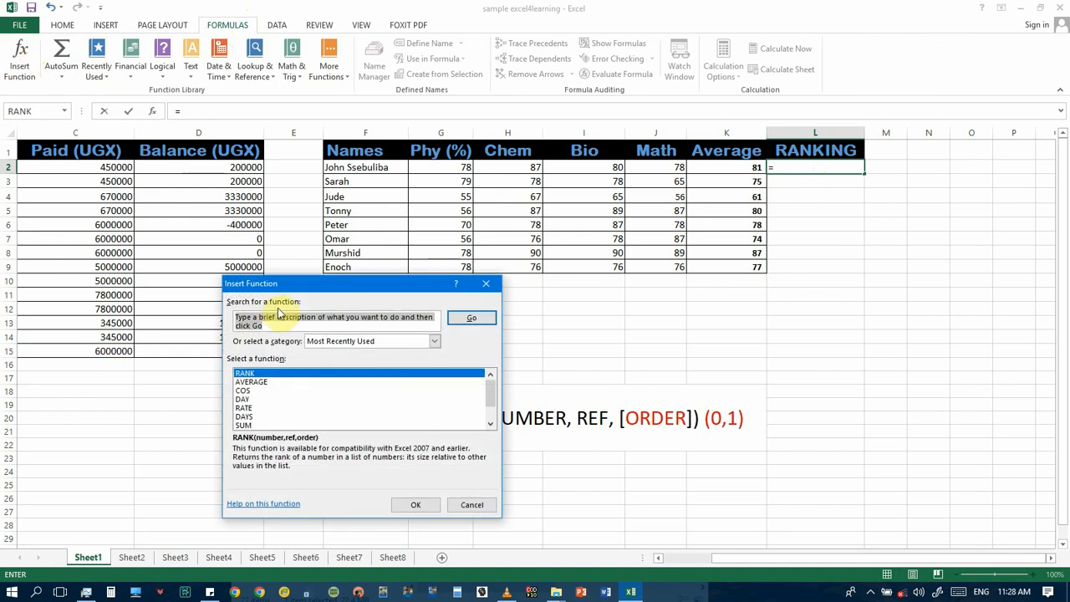
left_click_drag(293, 292, 375, 258)
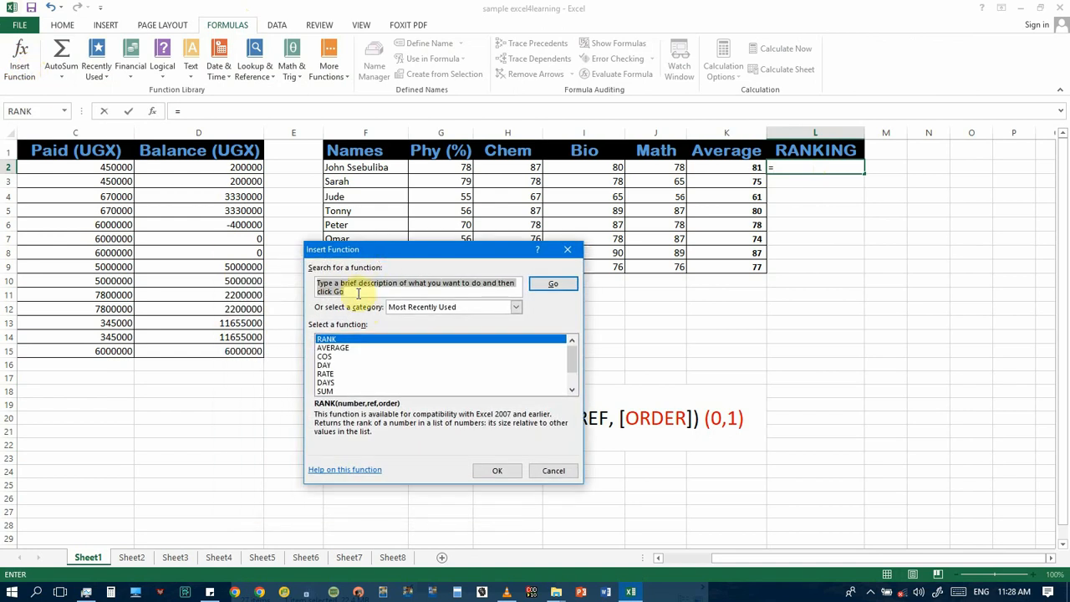
mouse_move(569, 356)
left_mouse_down()
mouse_move(571, 372)
mouse_move(571, 346)
left_mouse_up()
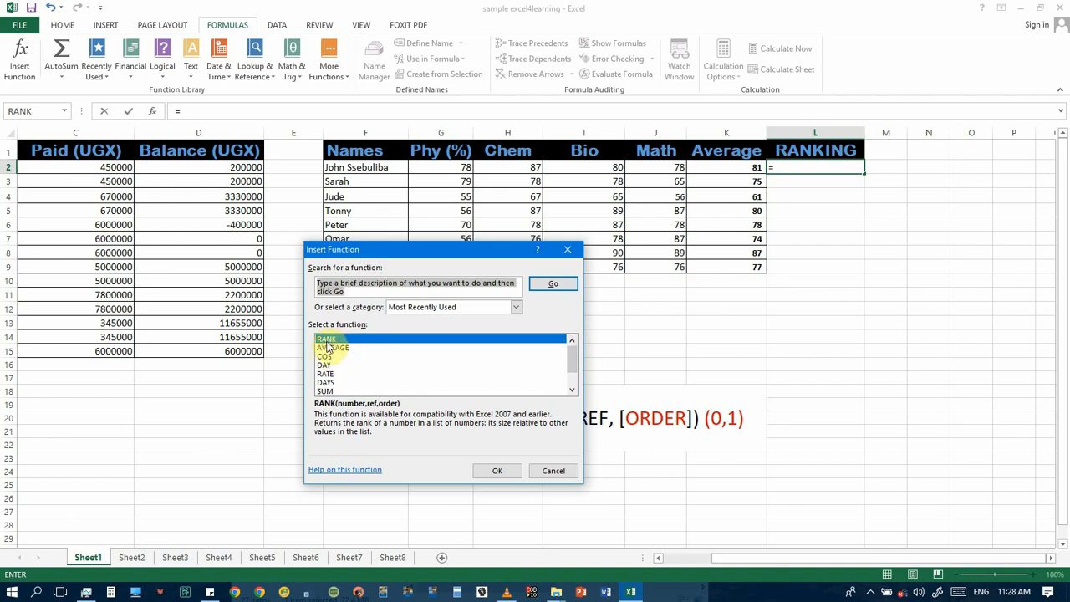
left_click(333, 287)
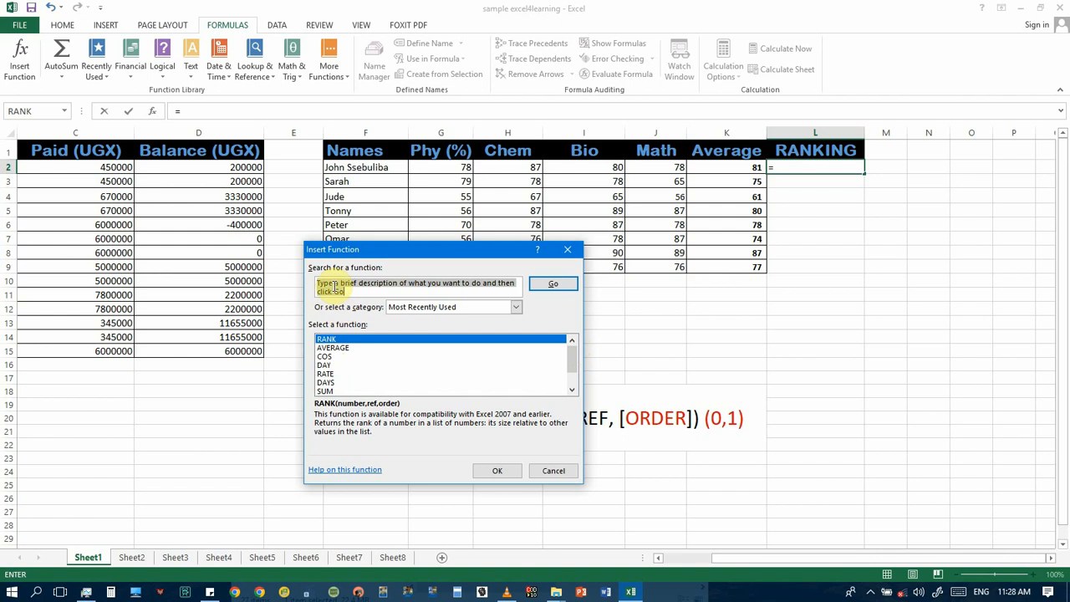
type("RA")
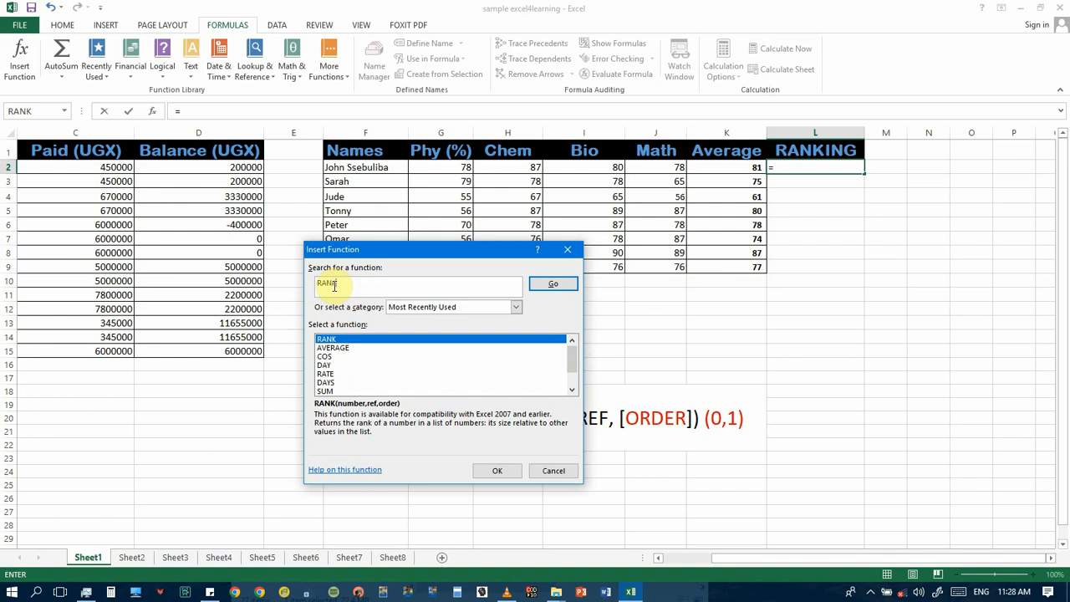
type("NK")
left_click(553, 285)
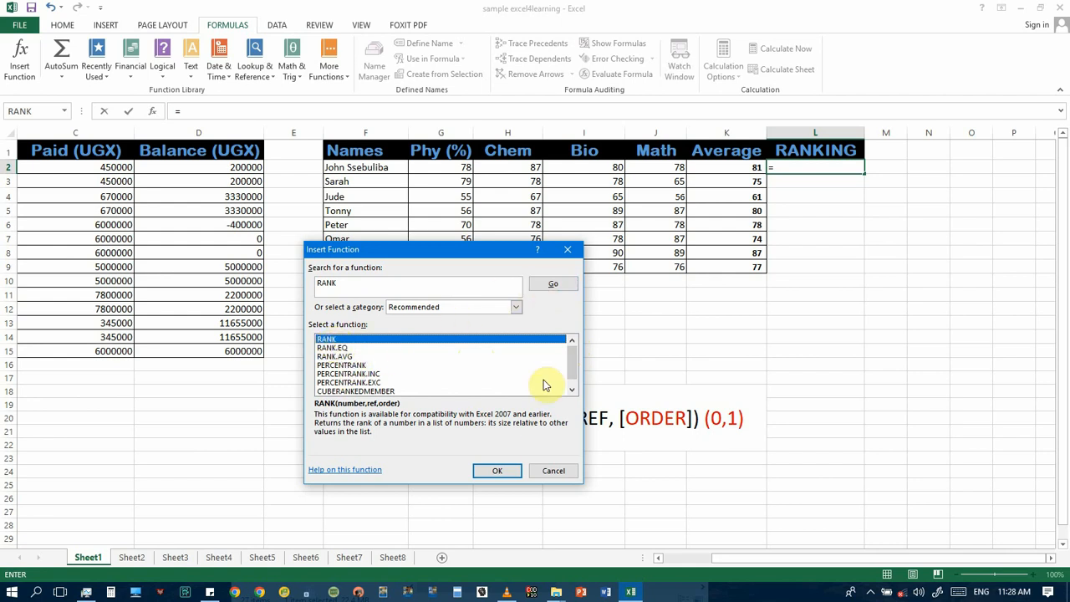
left_click(499, 471)
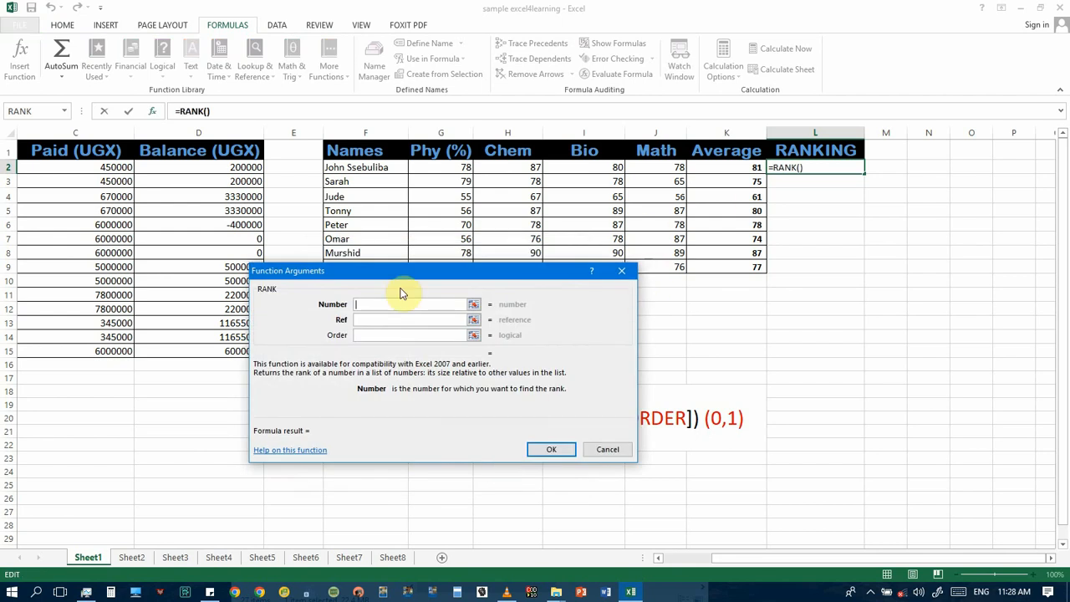
Step: Set RANK's Number argument to K2 and its Ref argument to the averages in K2:K9
left_click_drag(395, 276, 498, 262)
left_click(484, 293)
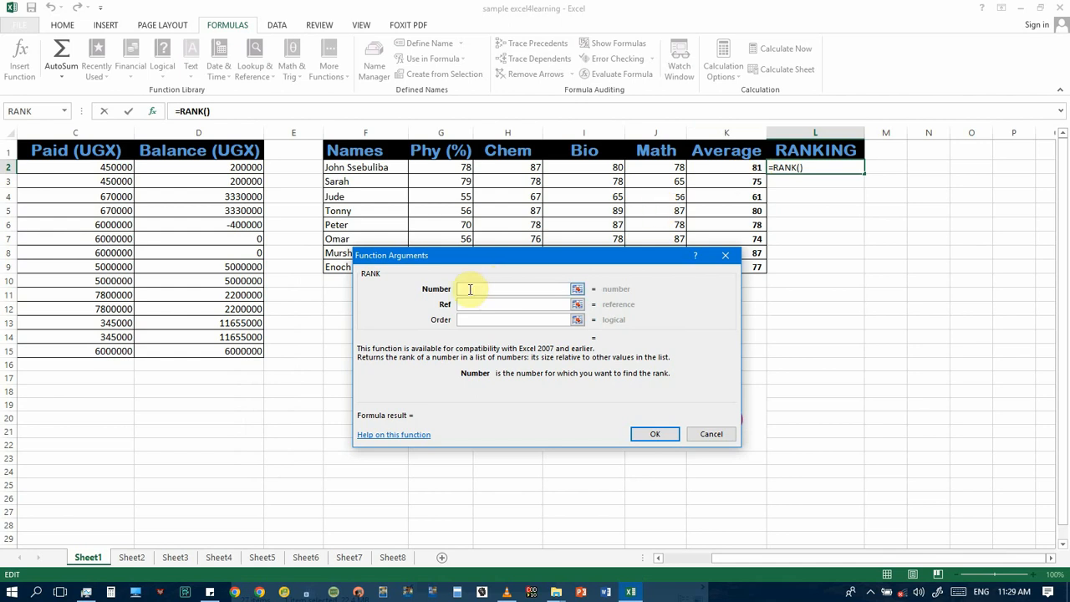
left_click(752, 169)
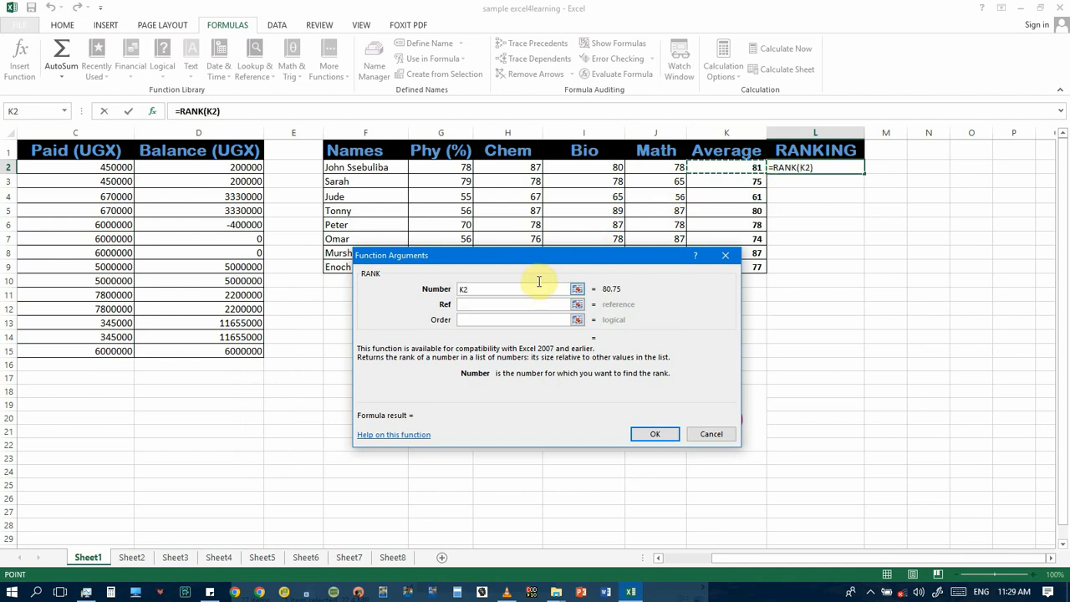
left_click(502, 304)
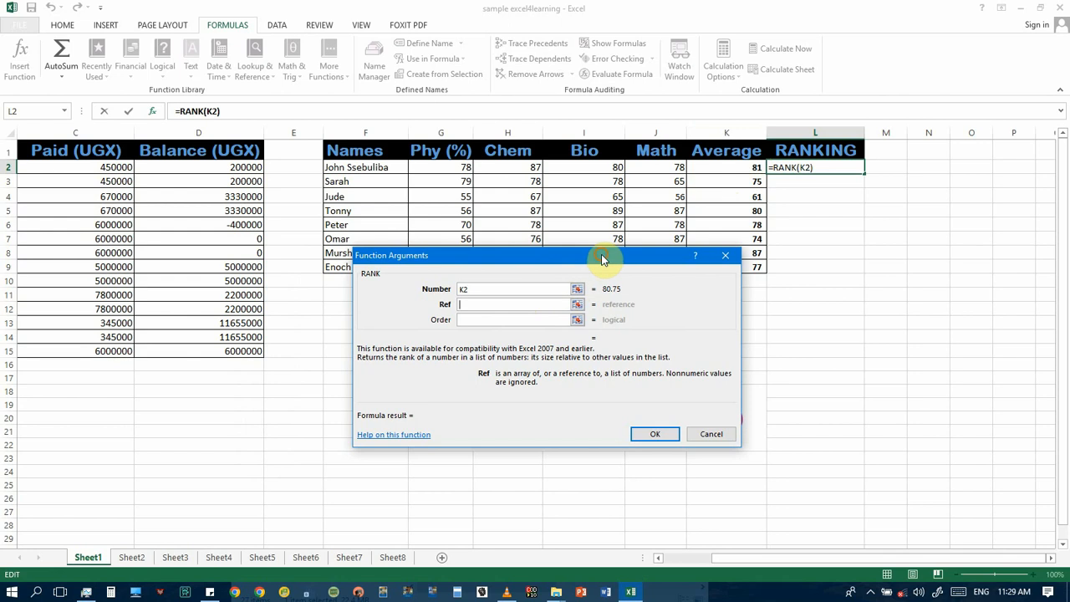
left_click_drag(605, 259, 532, 259)
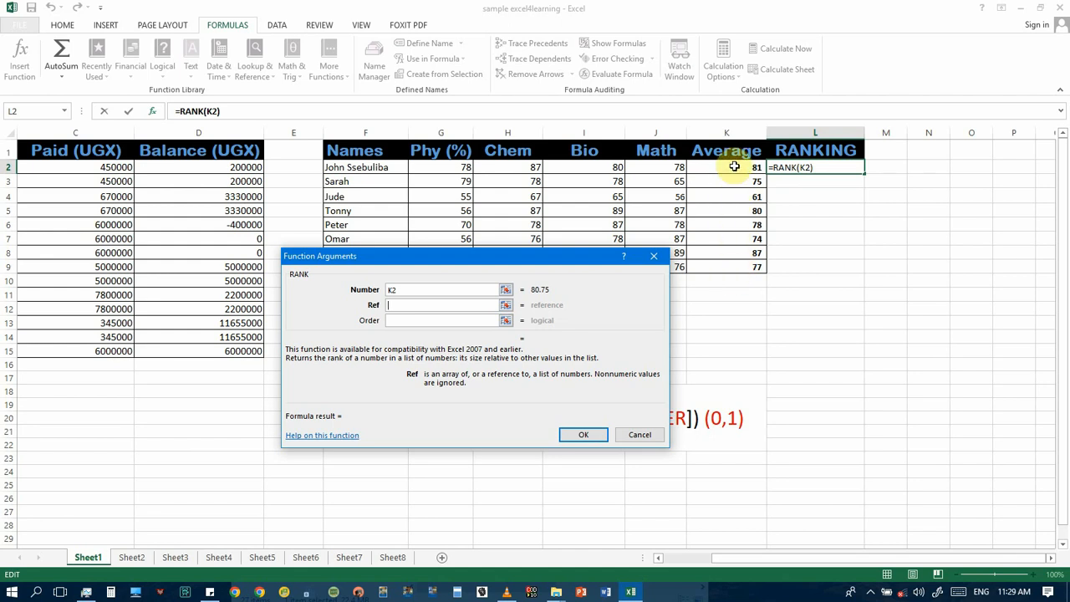
left_click_drag(736, 165, 751, 261)
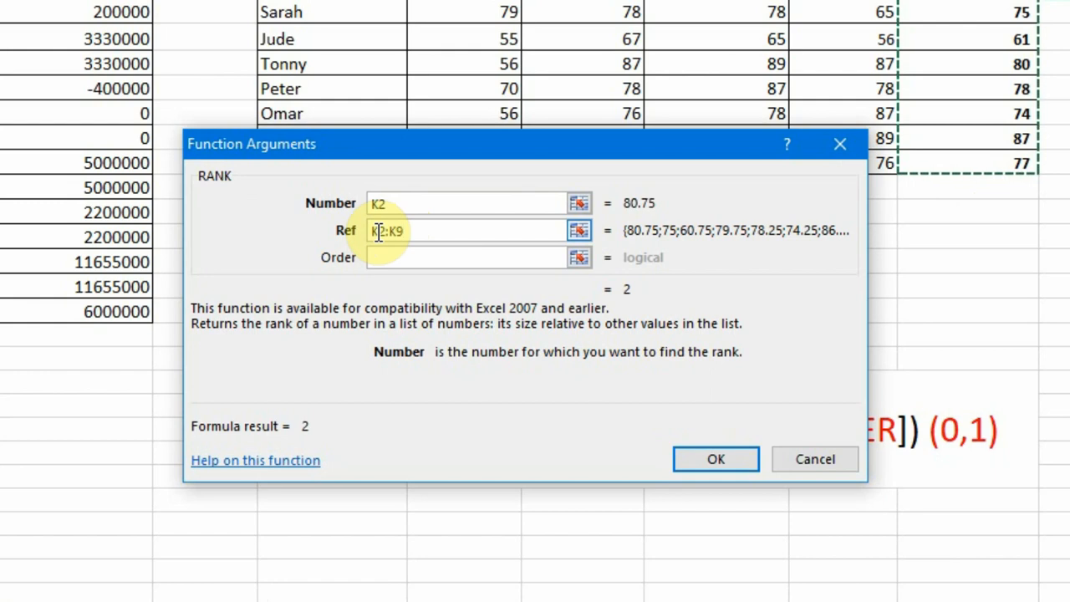
Step: Make the Ref range absolute as $K$2:$K$9
left_click(378, 233)
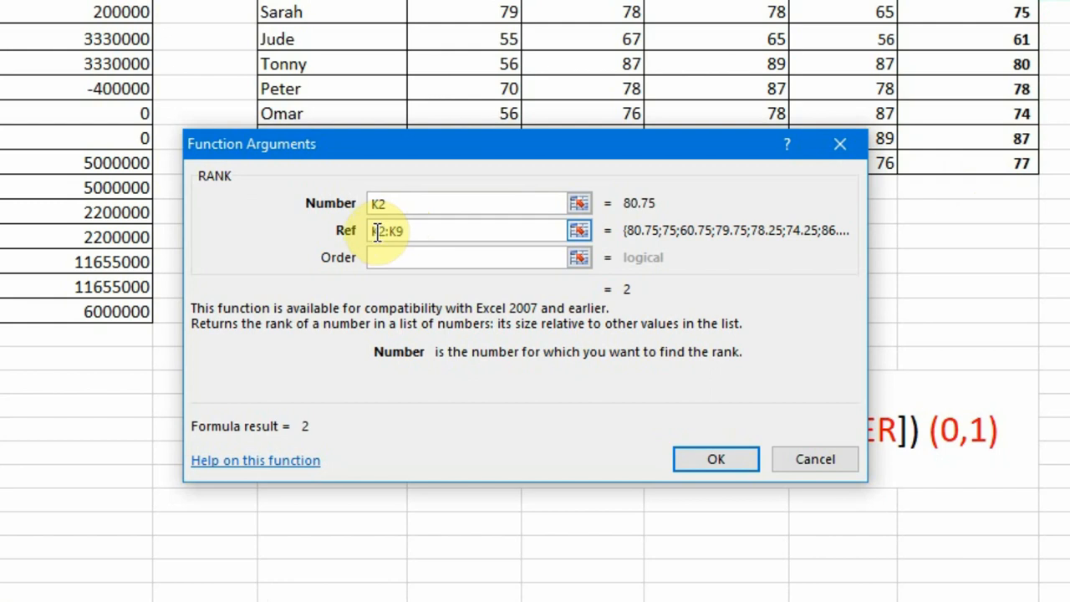
left_click(377, 233)
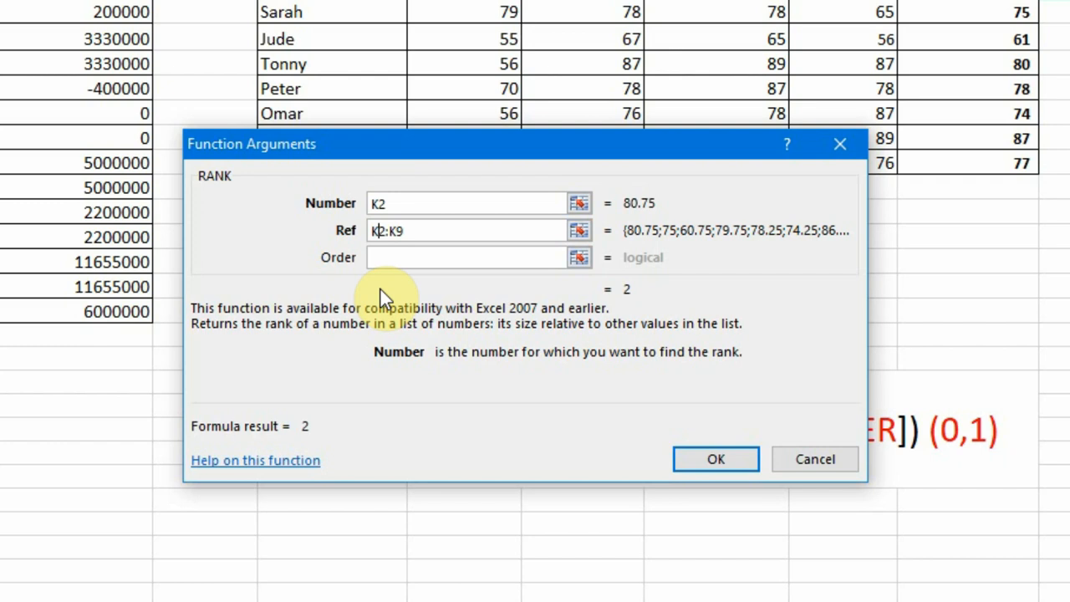
left_click(381, 232)
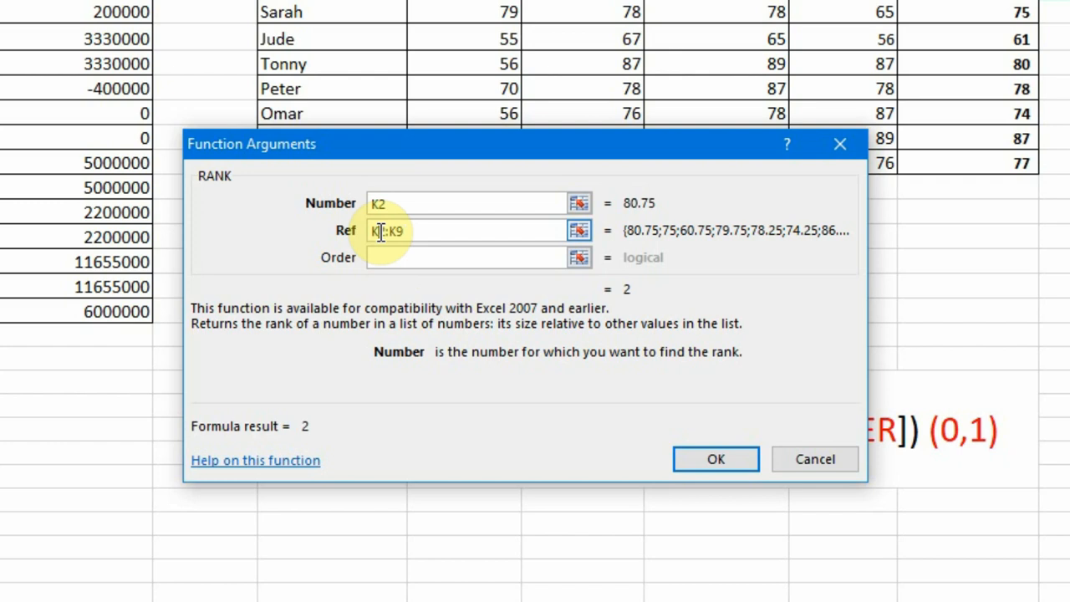
type("$")
left_click(374, 230)
type("$")
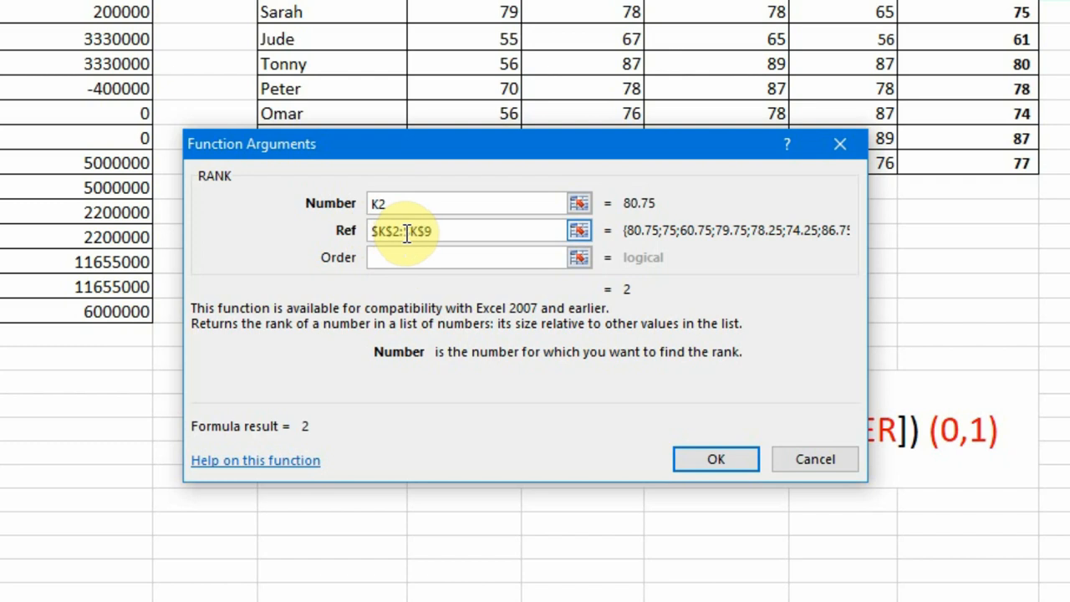
Step: Set the Order argument to 0 for descending ranking and confirm the RANK formula
left_click(407, 251)
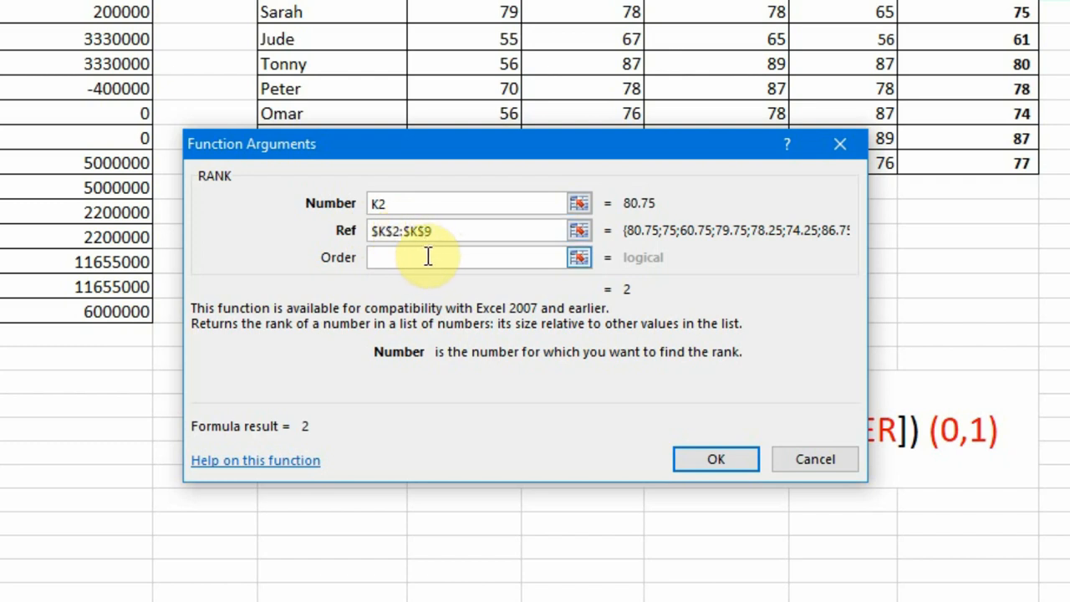
left_click(428, 257)
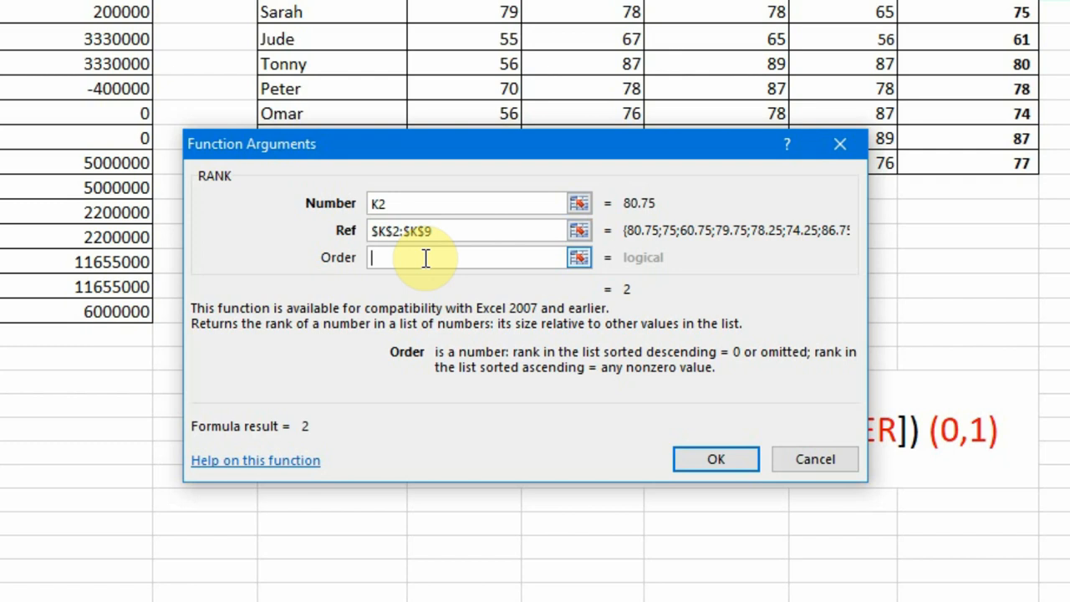
type("0")
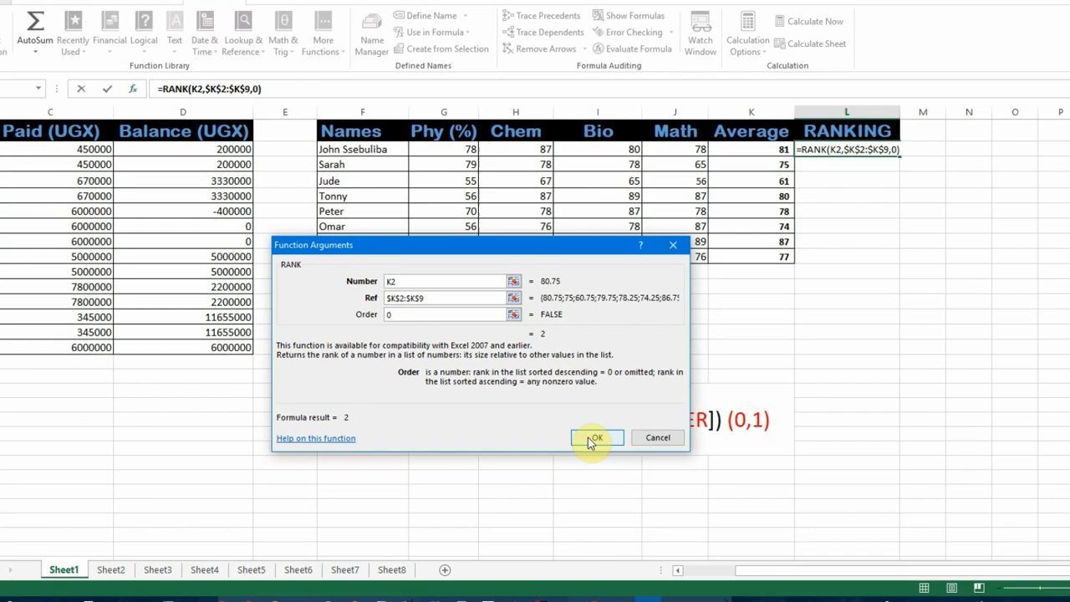
left_click(706, 461)
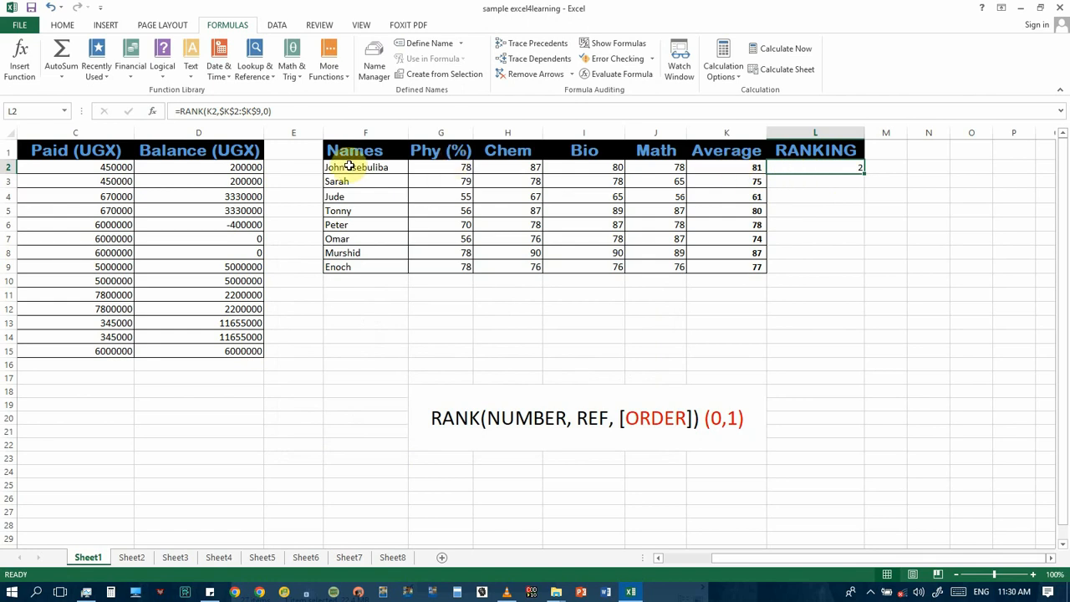
Step: Copy the RANK formula from L2 down through L9 to rank every student
left_click(759, 167)
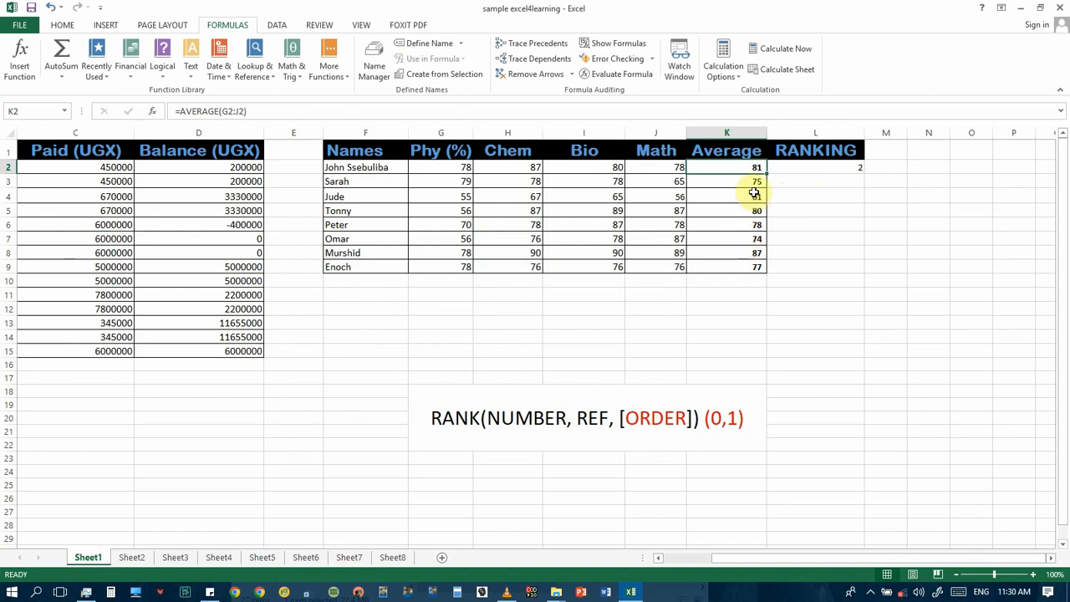
left_click(826, 168)
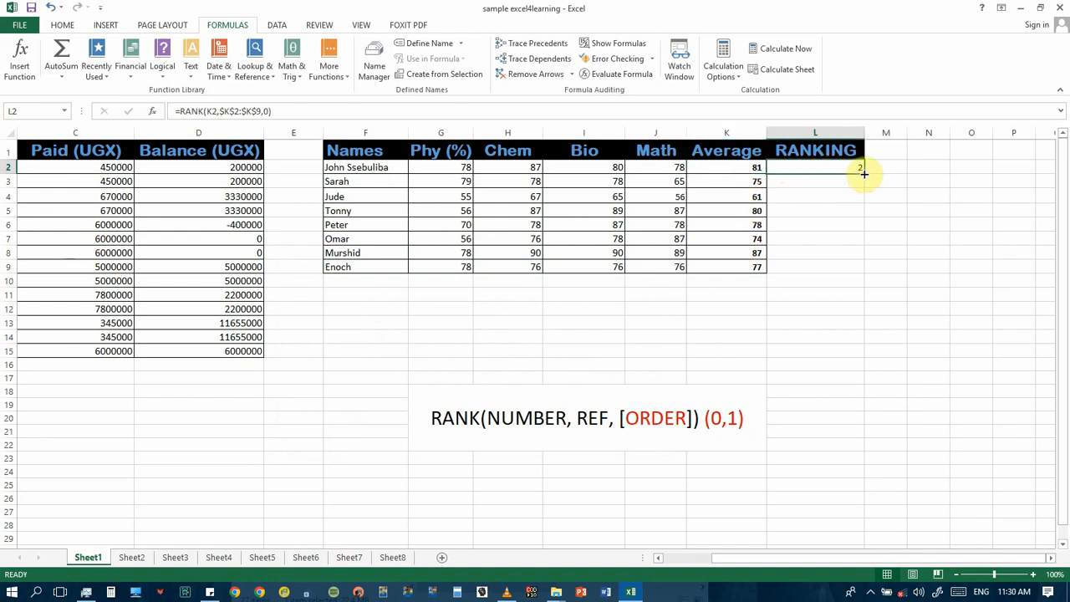
left_click_drag(863, 173, 860, 269)
Step: Check the filled RANK formulas and rankings across cells L2 to L9
left_click(842, 251)
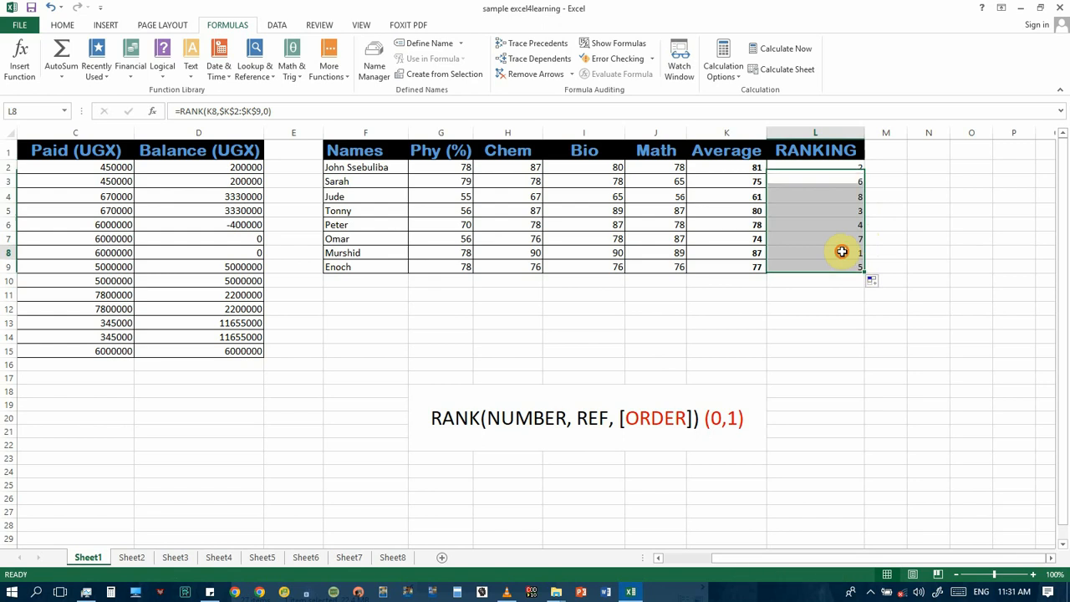
left_click(843, 223)
left_click(842, 193)
left_click(846, 170)
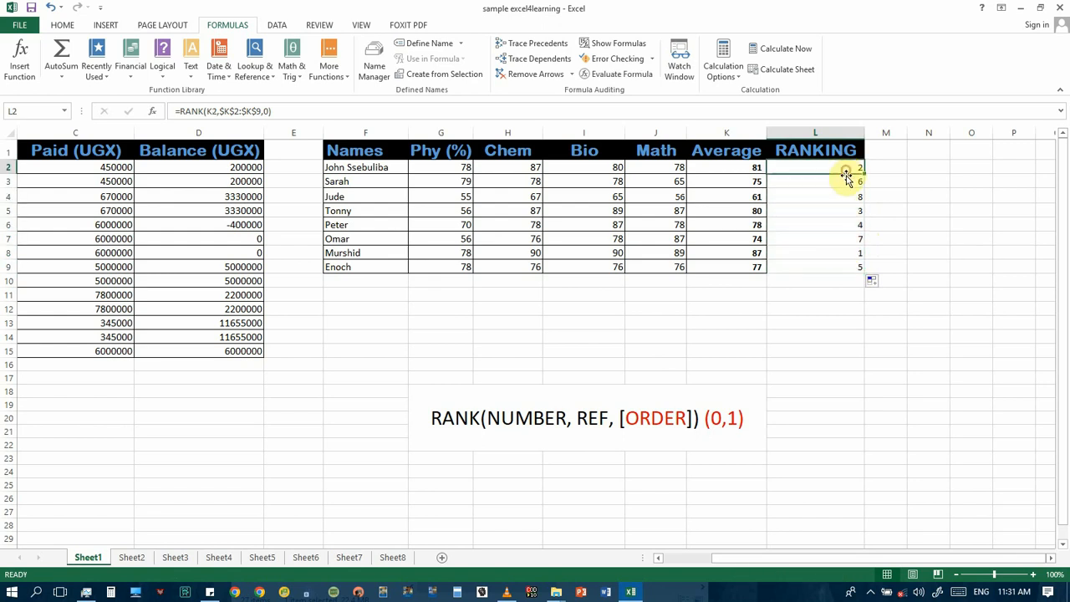
left_click(843, 194)
left_click(843, 226)
left_click(843, 255)
left_click(842, 266)
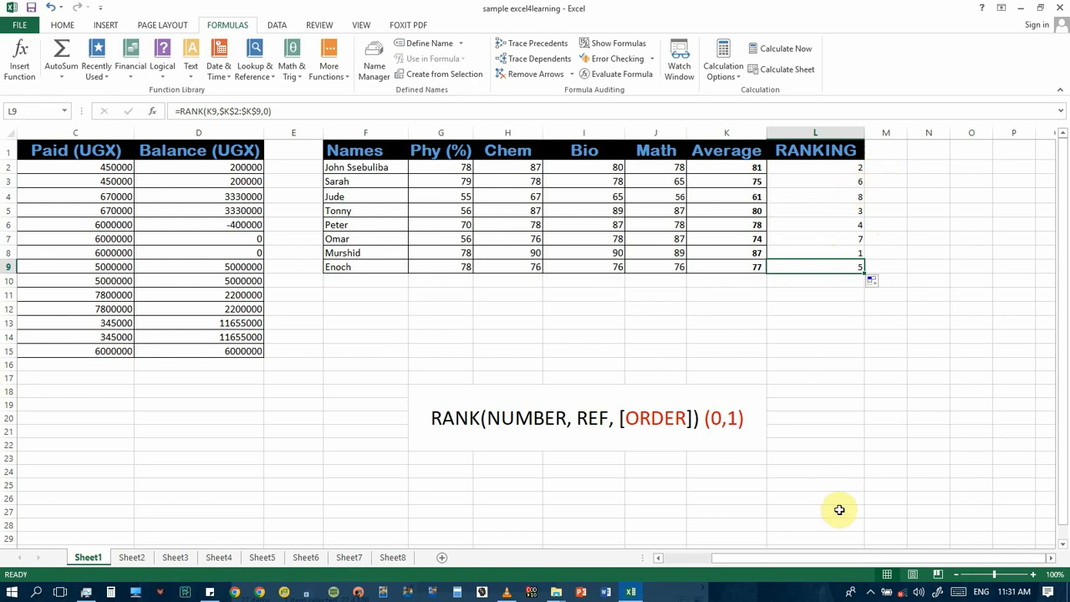
Step: Fill the average marks in K2:K9 with a light orange background color
left_click_drag(836, 167, 816, 244)
left_click_drag(726, 166, 728, 269)
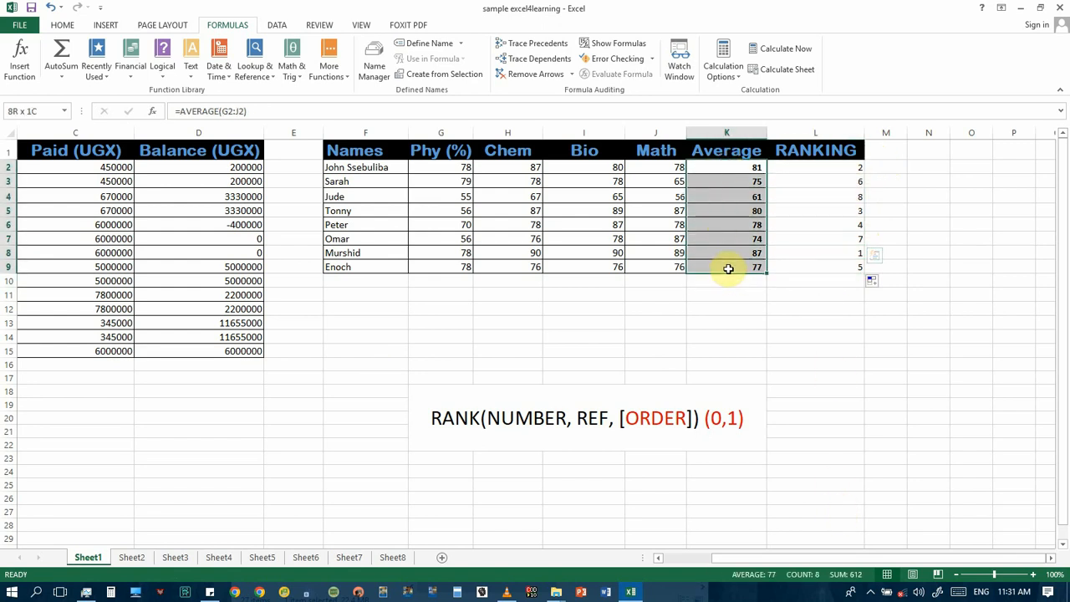
left_click(69, 24)
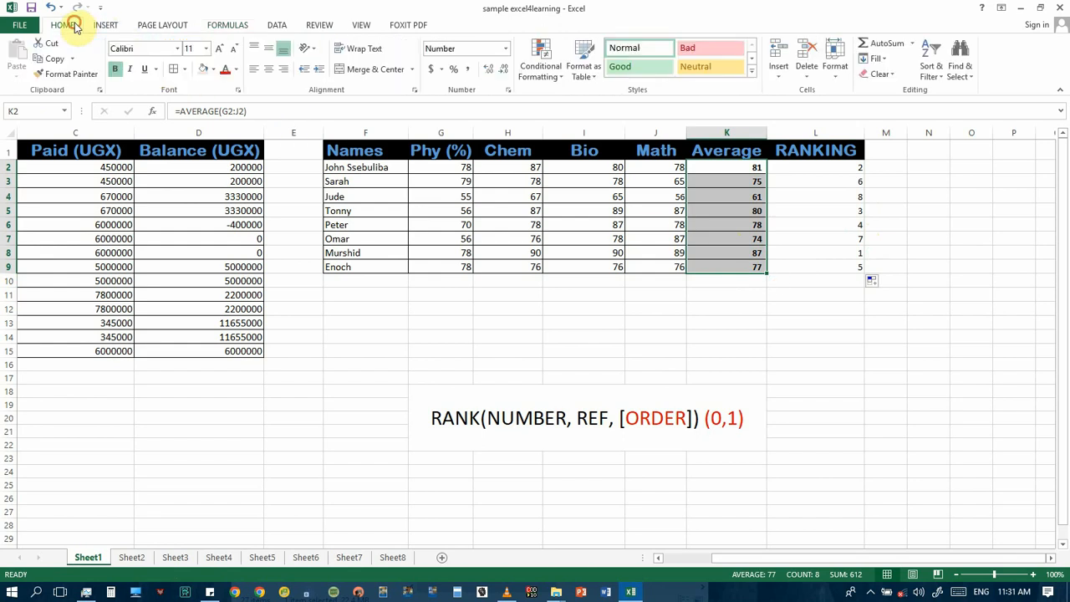
left_click(206, 72)
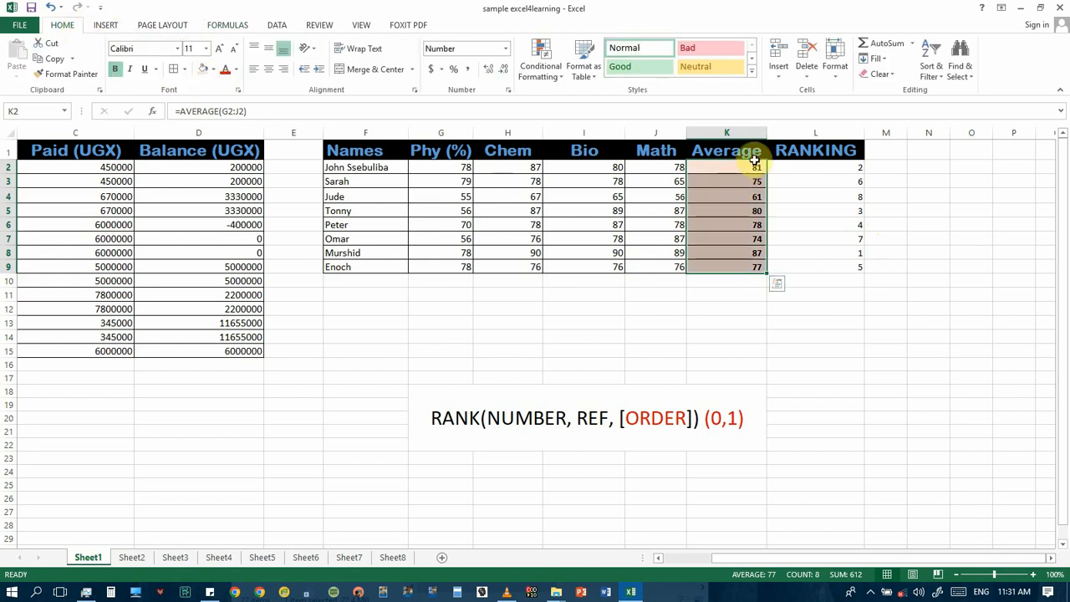
Step: Fill the rankings in L2:L9 with a light green background color
left_click_drag(803, 167, 820, 263)
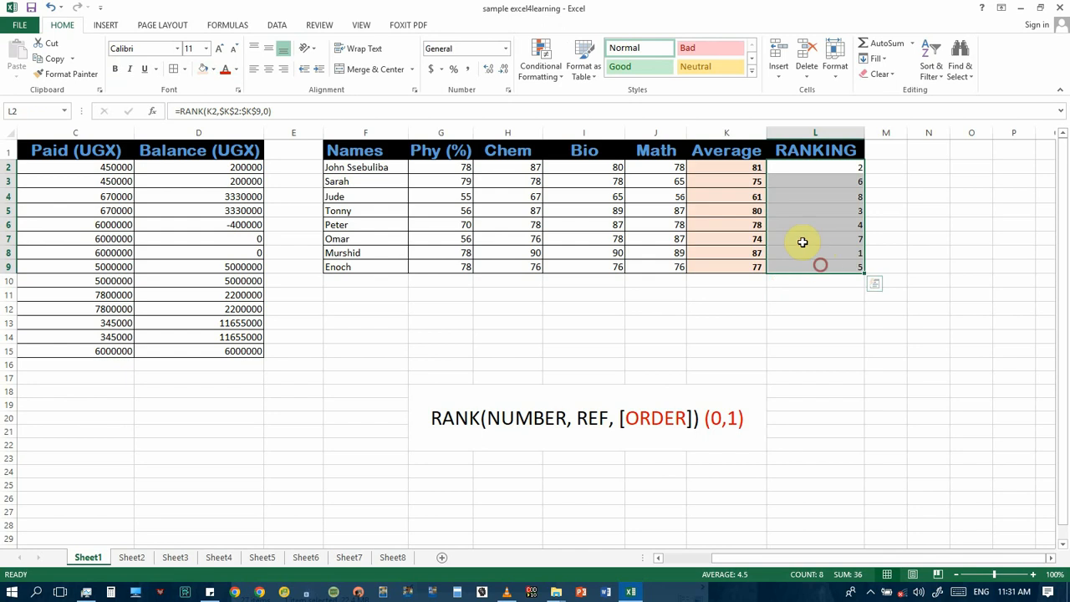
left_click(214, 70)
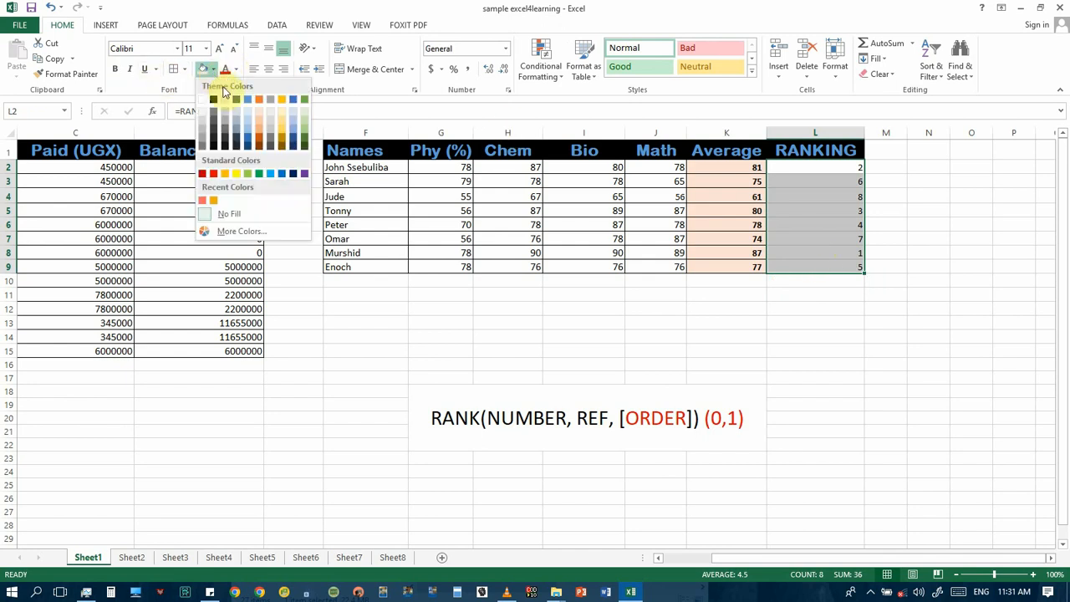
left_click(305, 119)
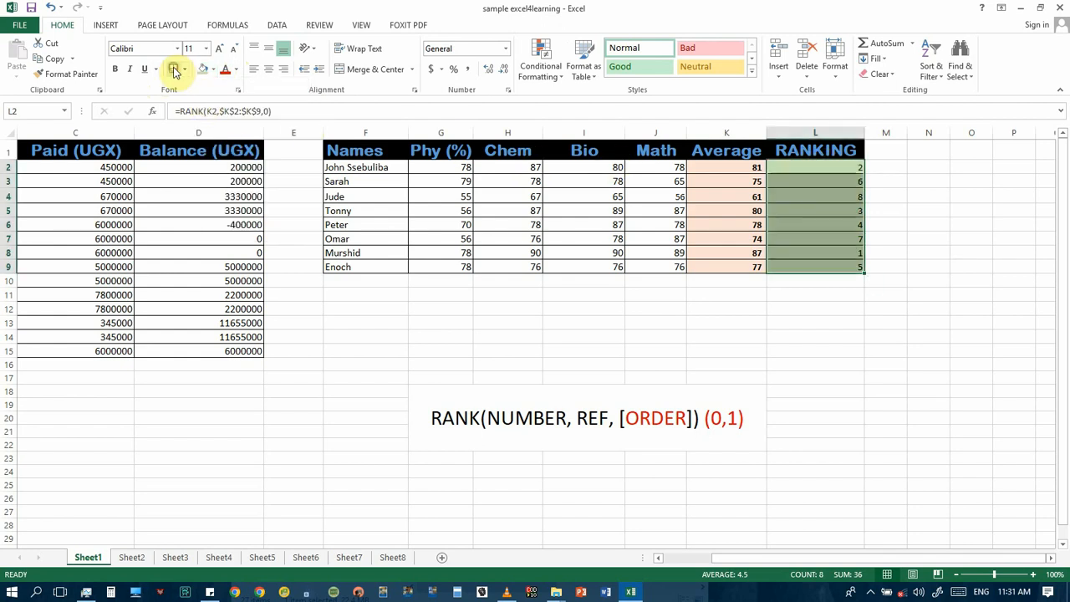
Step: Set up a custom sort of the student records F2:L9 by the RANKING column
left_click(822, 167)
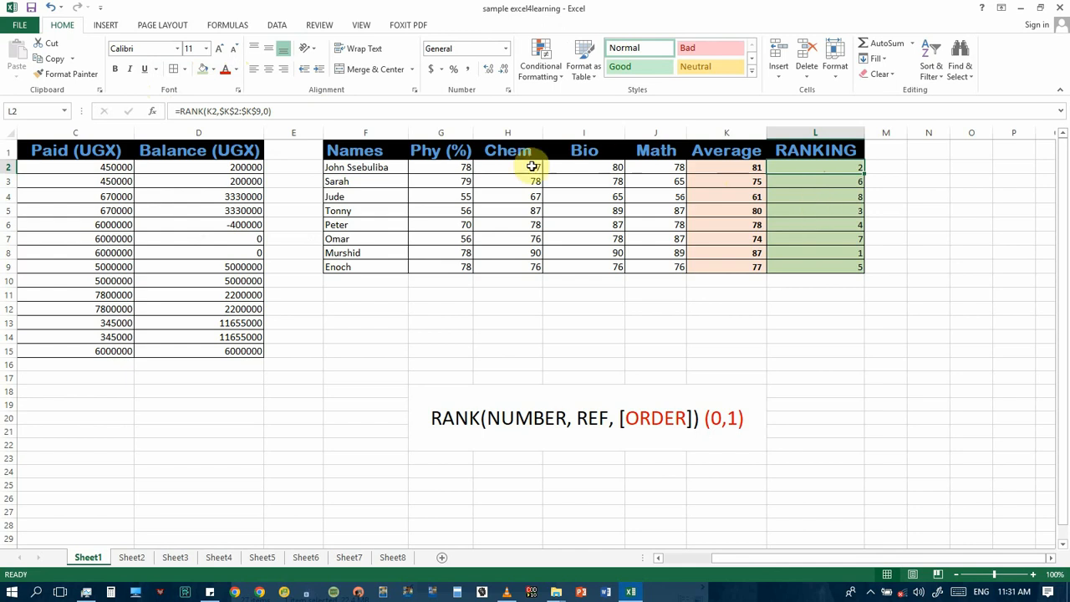
left_click(367, 168)
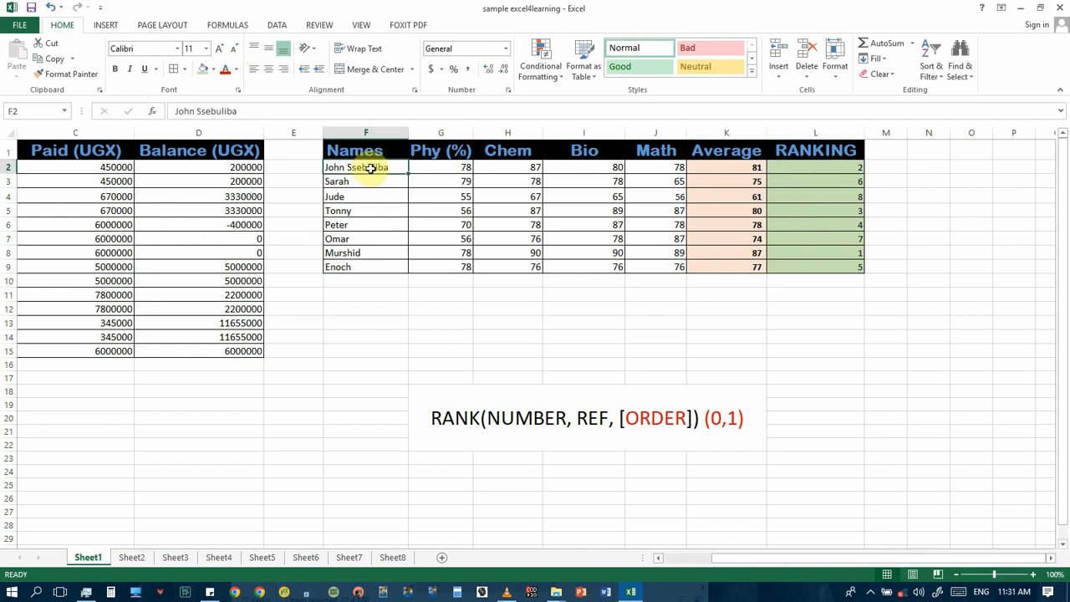
left_click_drag(375, 168, 820, 263)
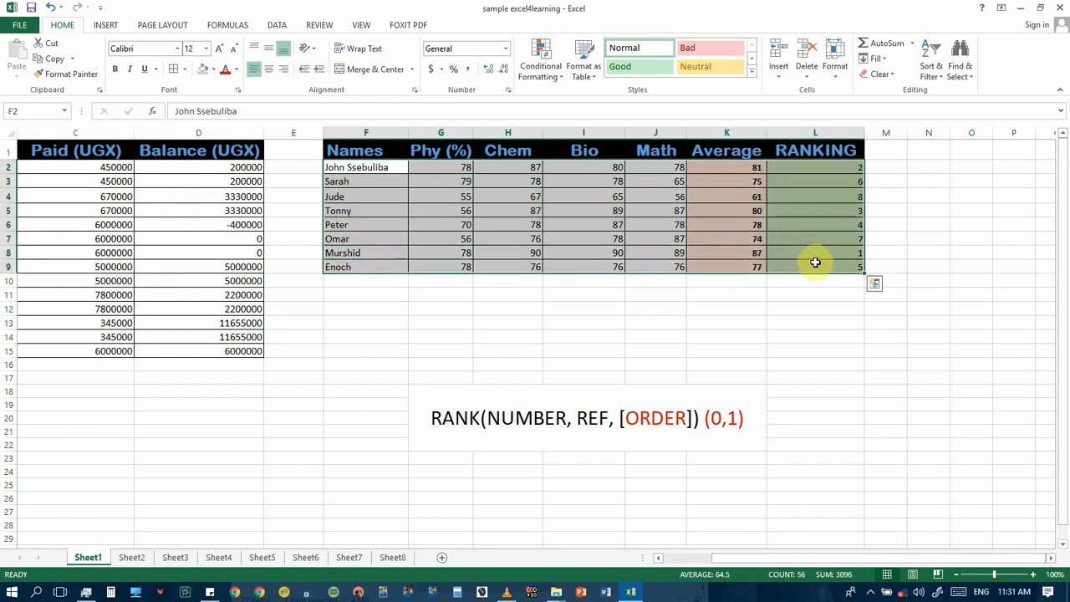
left_click(939, 73)
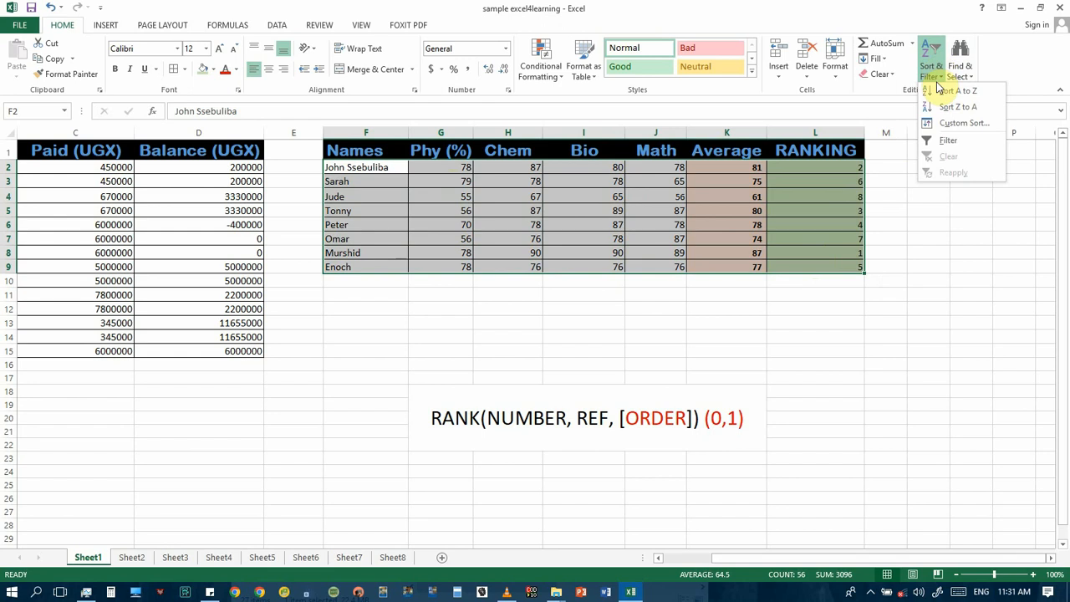
left_click(949, 122)
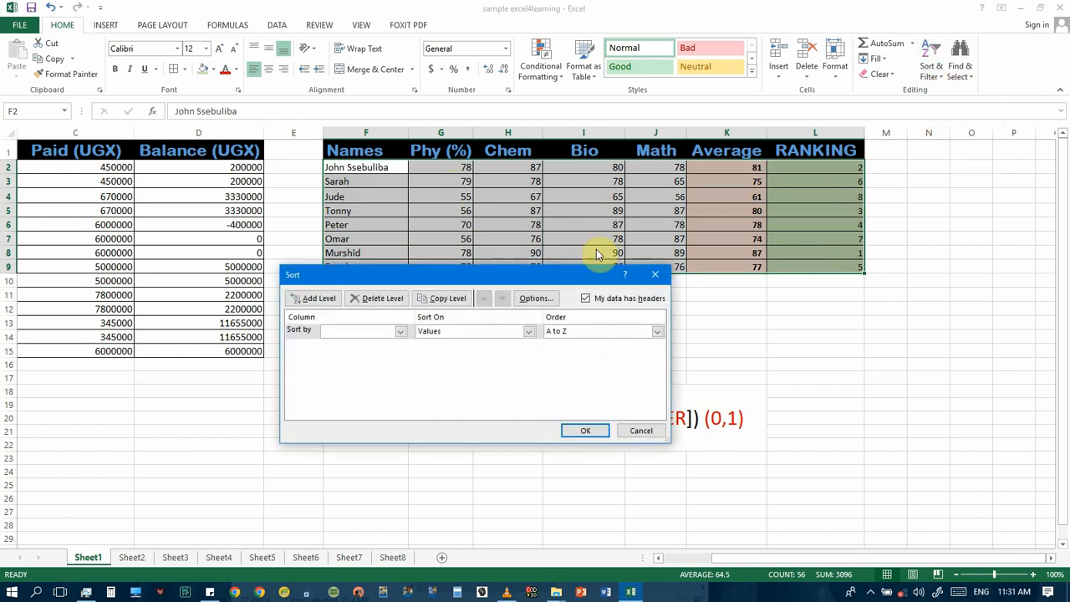
left_click_drag(501, 279, 641, 283)
left_click(539, 338)
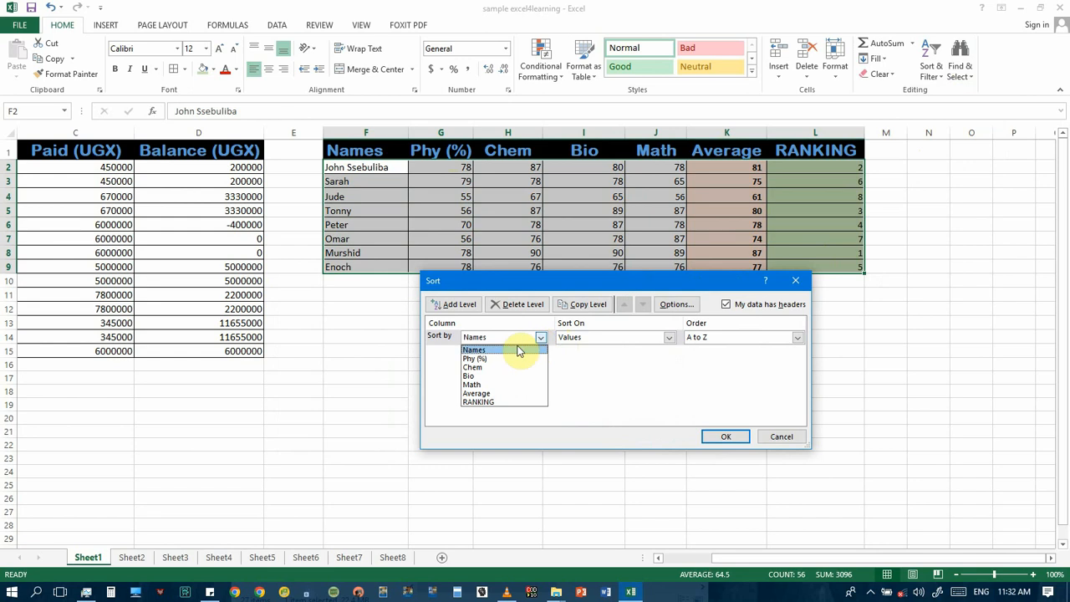
left_click(488, 402)
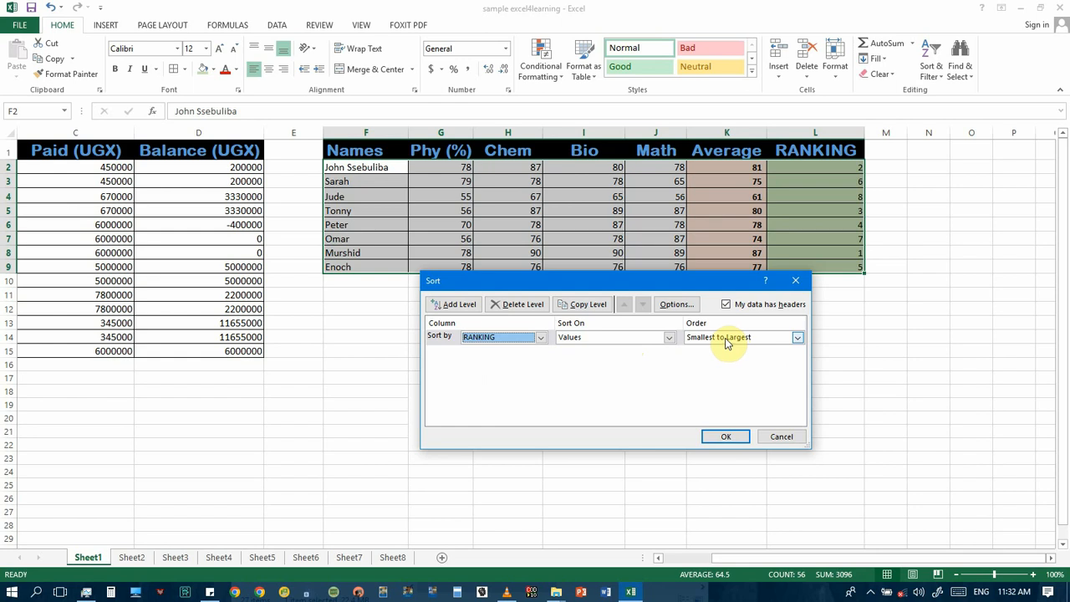
Step: Try Average as the sort column and look through its sort order options
left_click(541, 337)
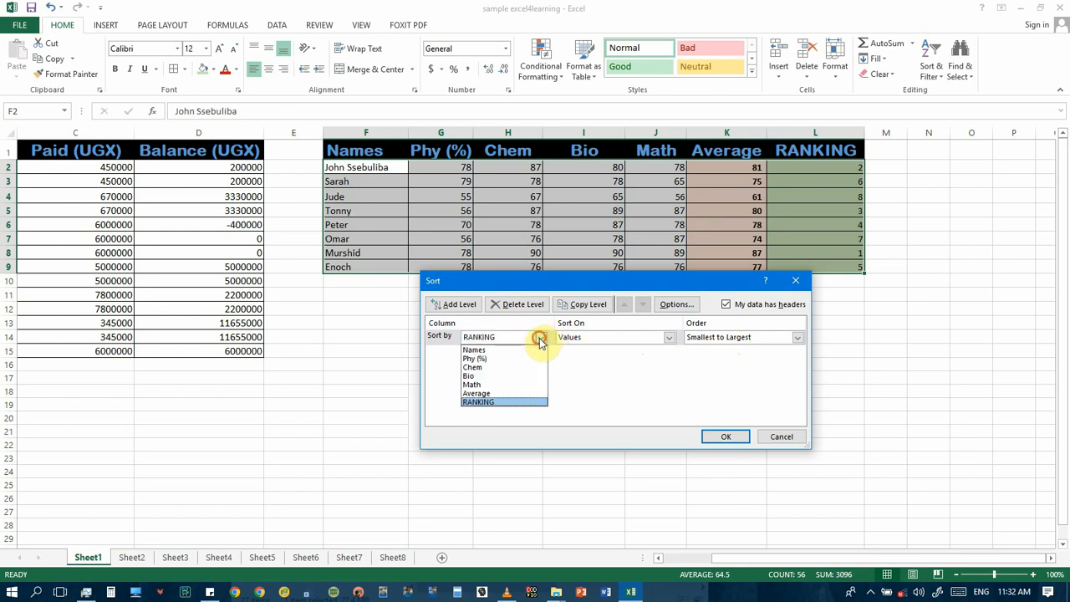
left_click(485, 393)
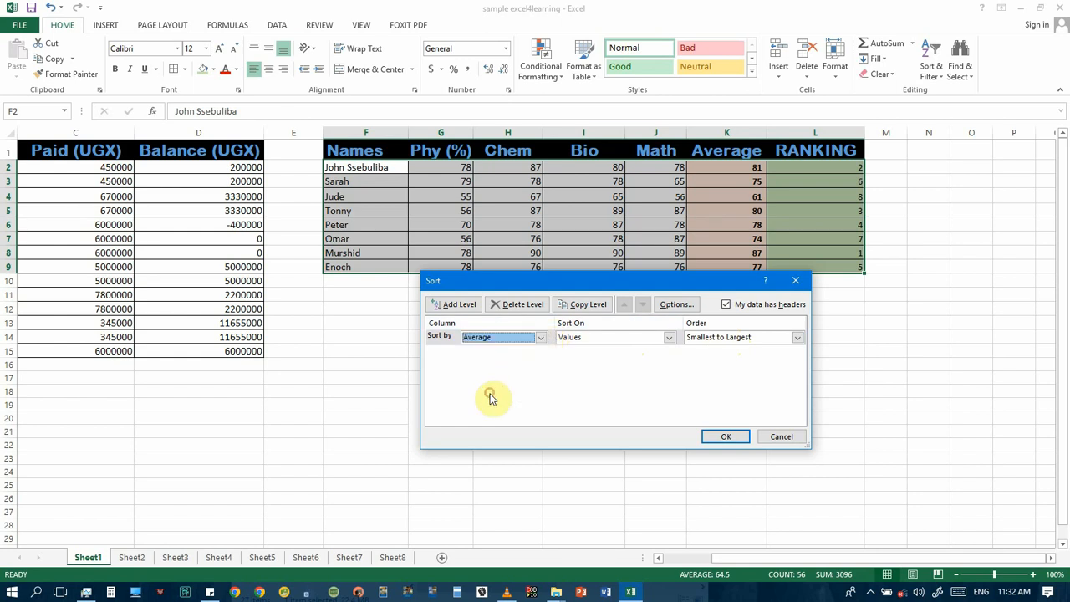
left_click(781, 338)
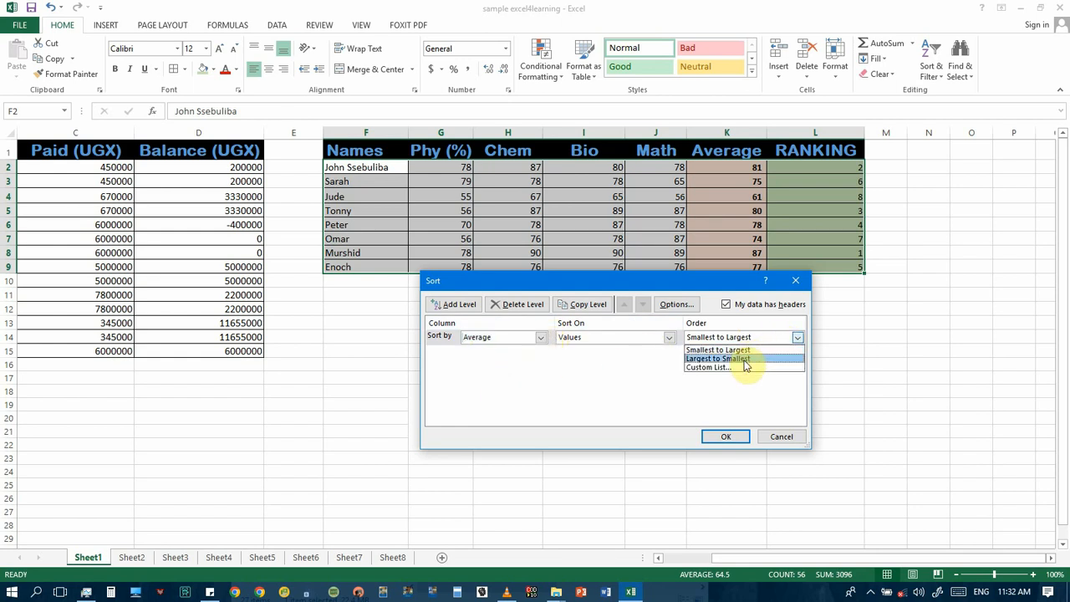
left_click(518, 339)
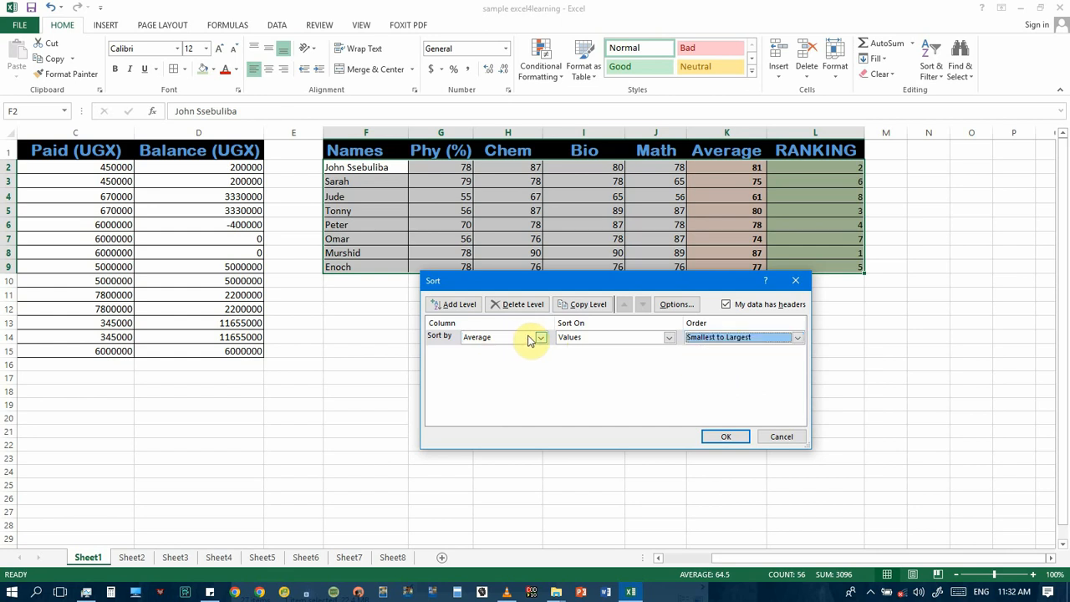
Step: Choose RANKING as the sort column and apply the sort by values from smallest to largest
left_click(539, 338)
left_click(501, 401)
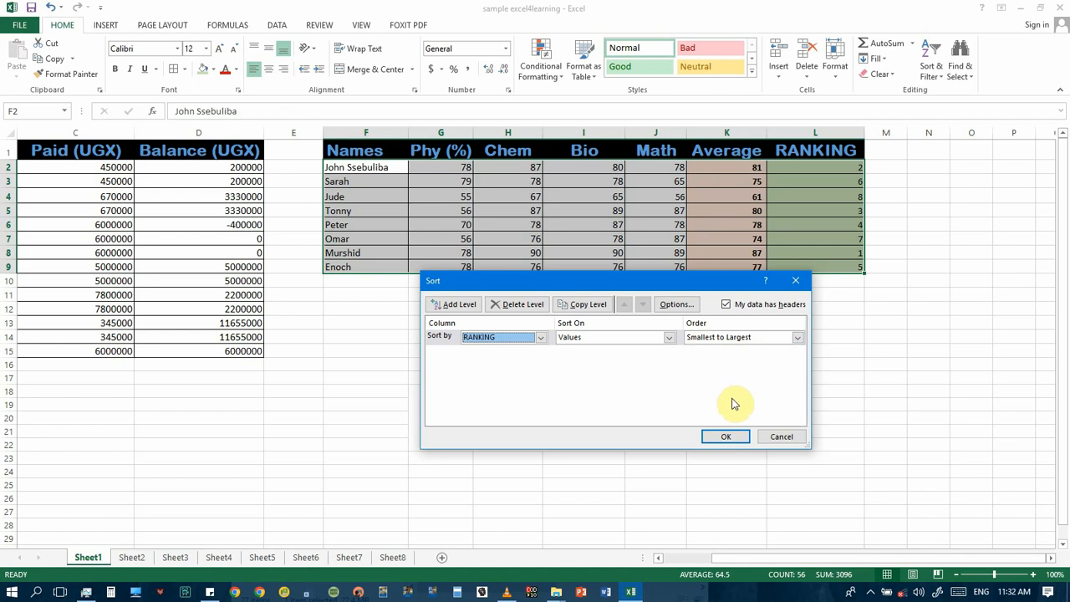
left_click(728, 435)
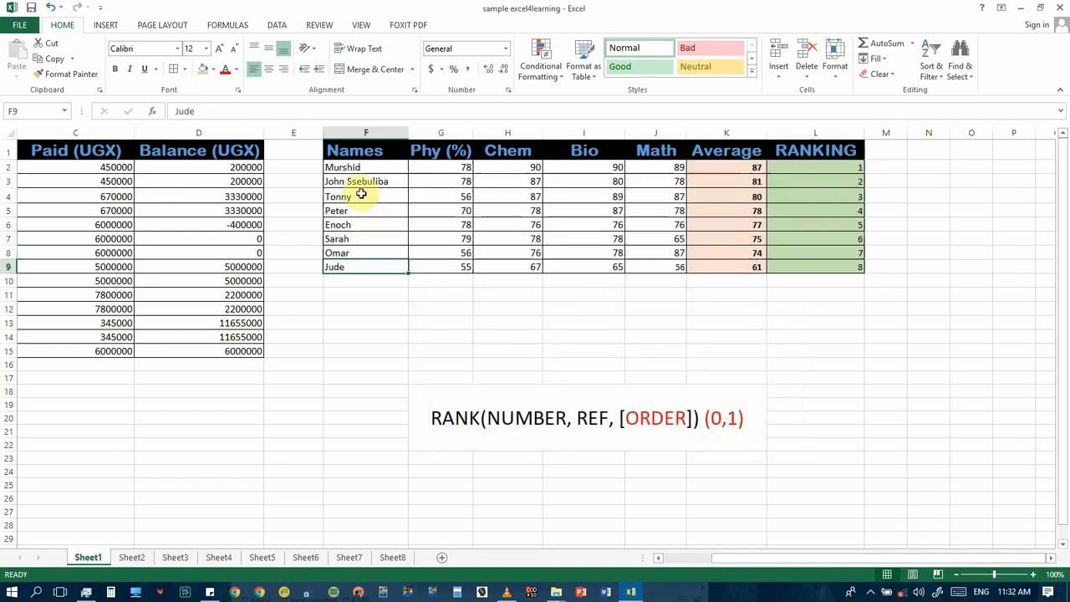
Step: Check the order of the sorted student names in F2:F9 and their averages in K2:K9
left_click(356, 169)
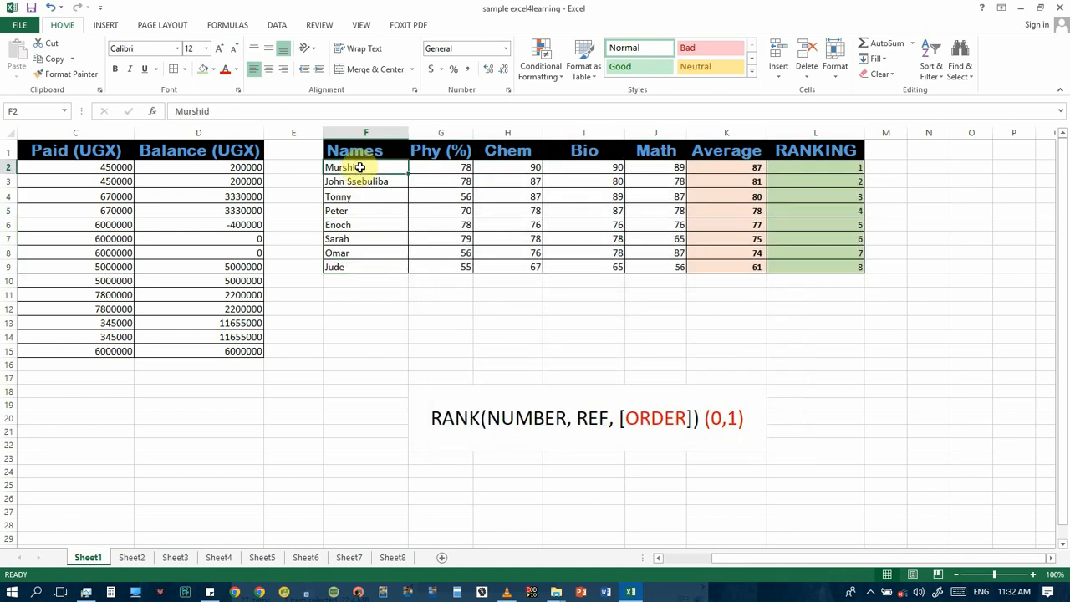
left_click(371, 181)
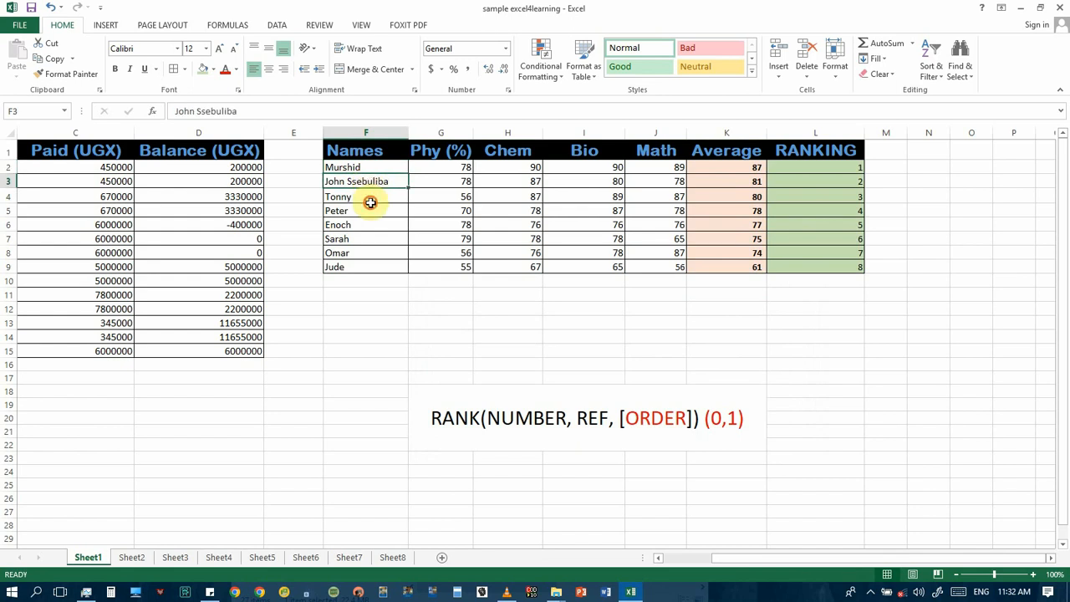
left_click(370, 196)
left_click(371, 210)
left_click(370, 224)
left_click(370, 252)
left_click(372, 267)
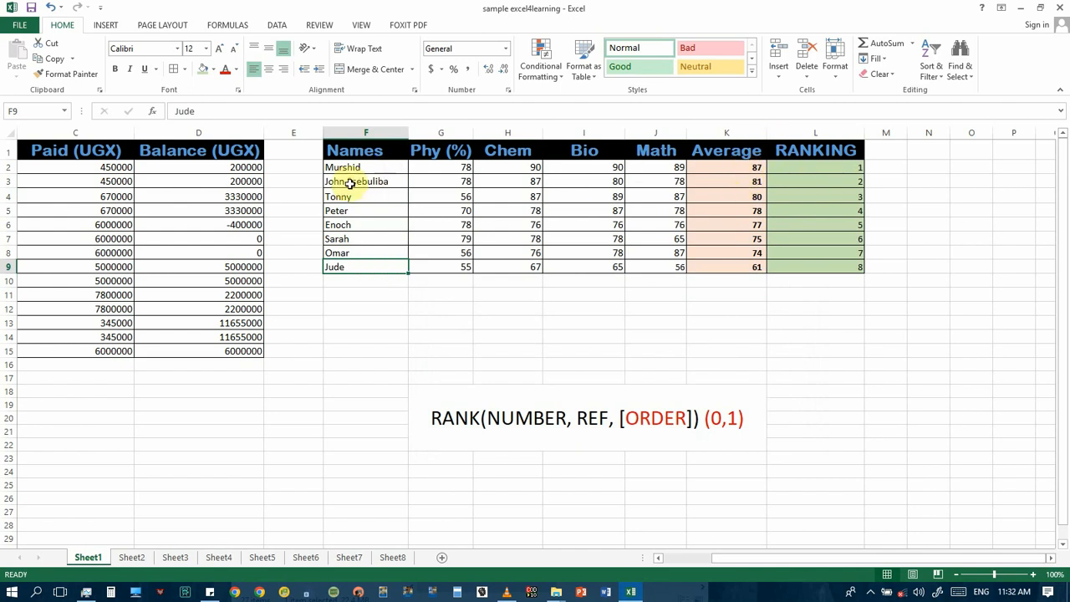
left_click(752, 167)
key("Down")
key("Down")
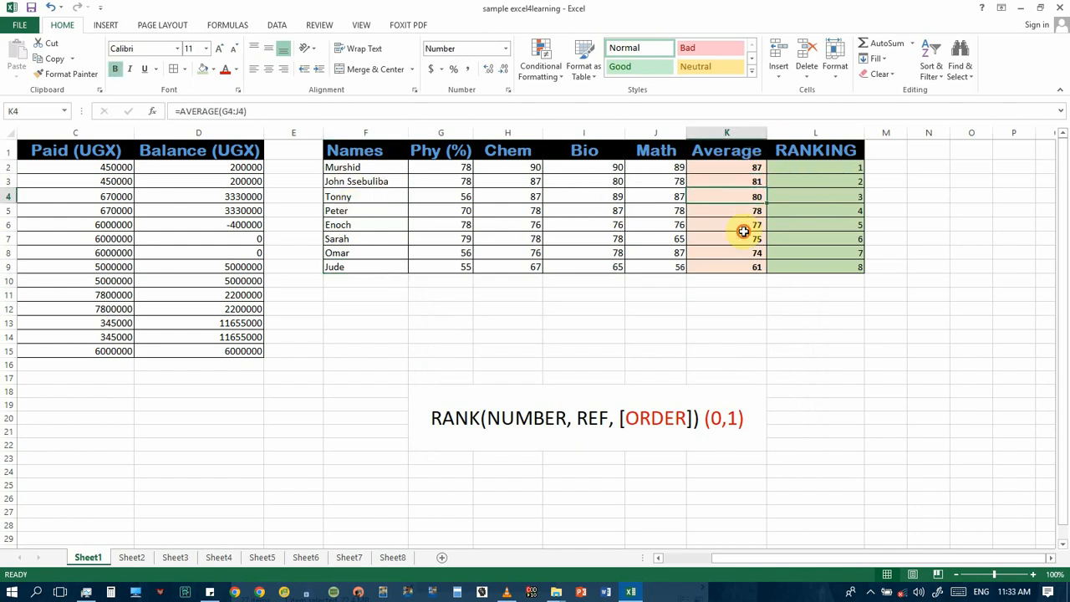
left_click(744, 235)
left_click(749, 256)
left_click(753, 271)
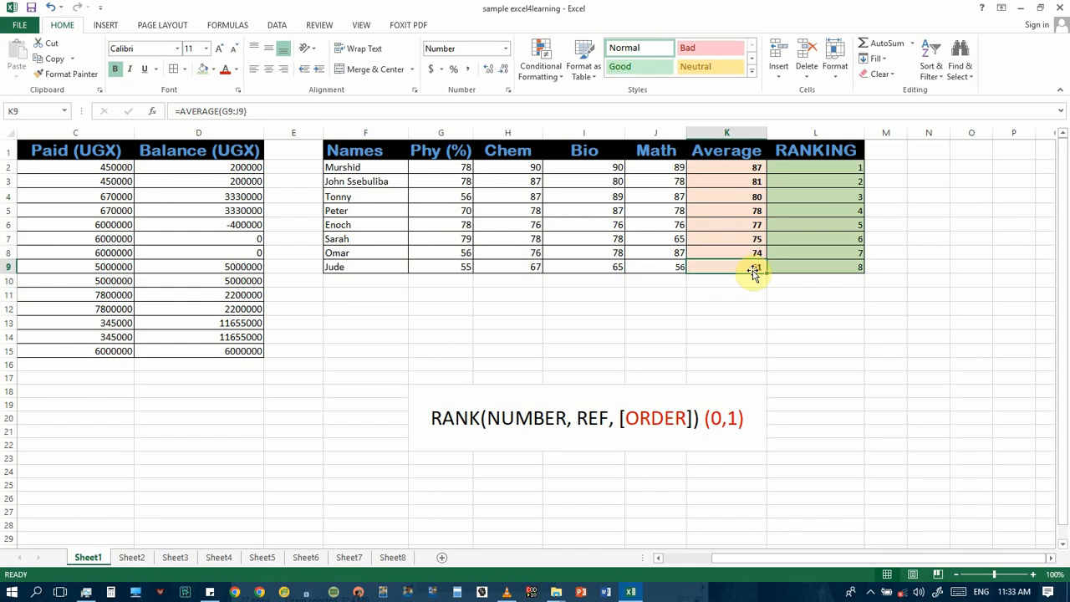